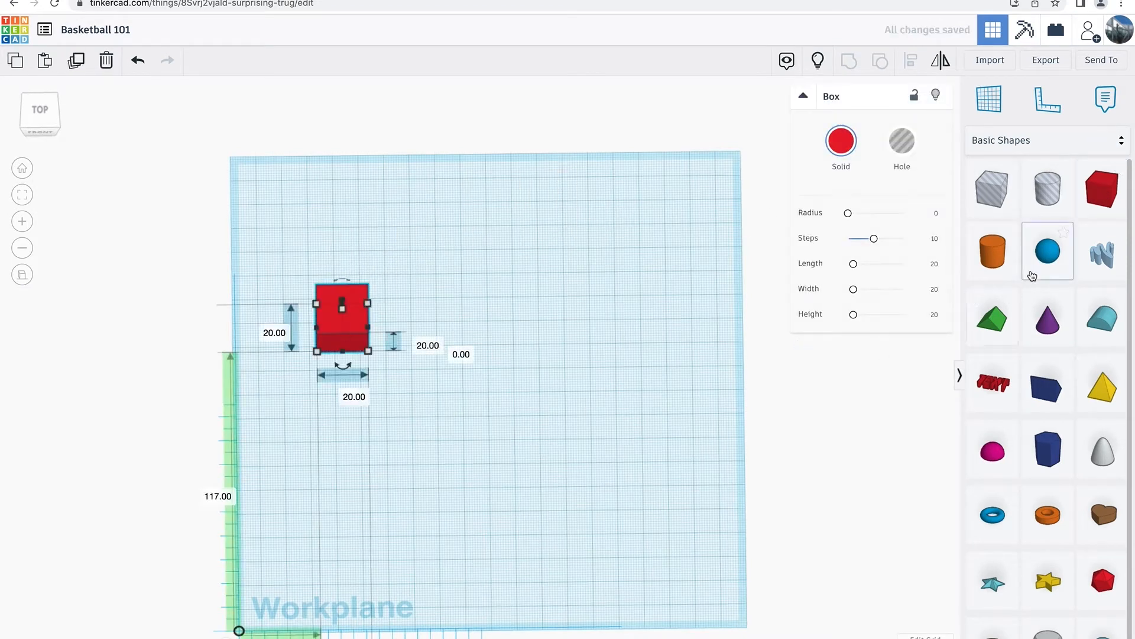
# Add a sphere beside the red box and scale it uniformly to 41 mm.
pyautogui.moveTo(1051, 258); pyautogui.dragTo(567, 321)
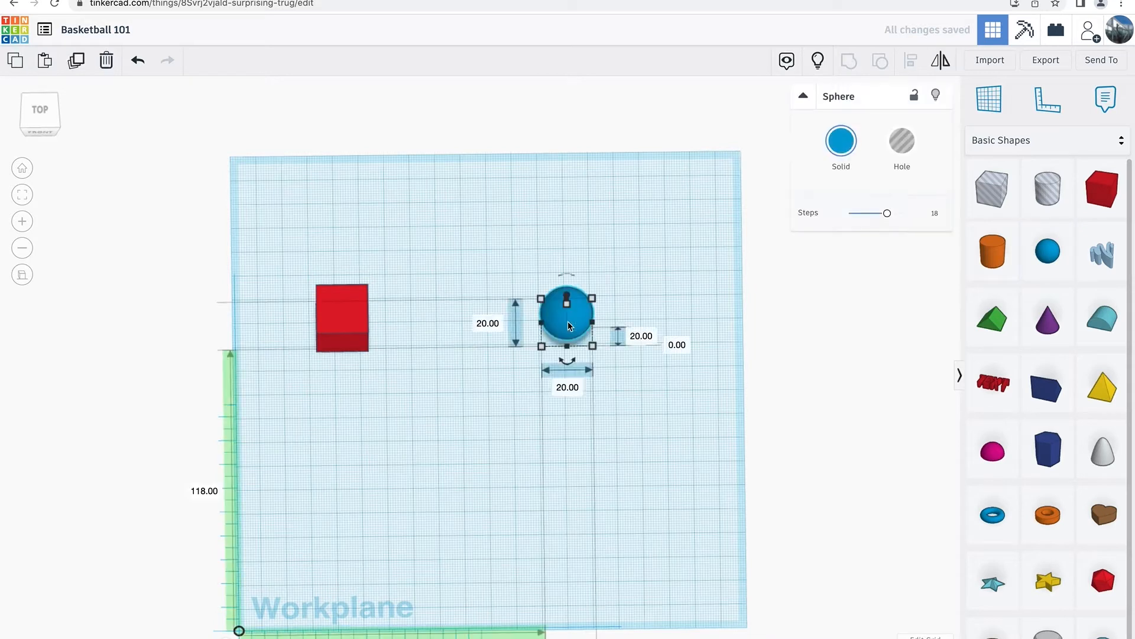
pyautogui.moveTo(605, 491); pyautogui.dragTo(601, 426, button='right')
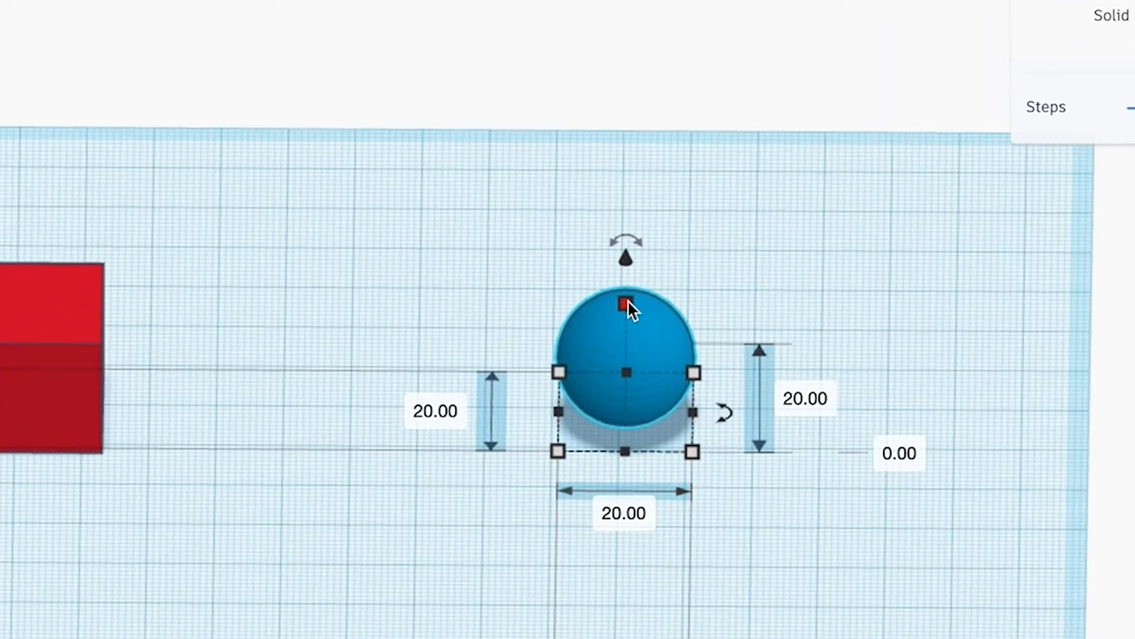
pyautogui.keyDown('shift'); pyautogui.moveTo(628, 302); pyautogui.dragTo(647, 188); pyautogui.keyUp('shift')
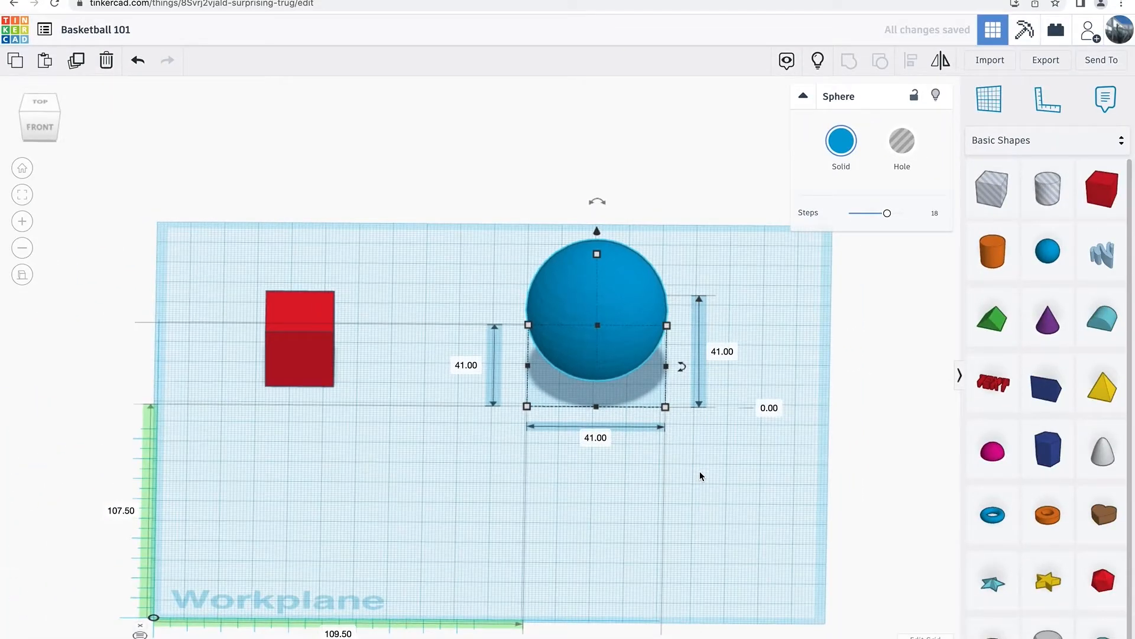
pyautogui.click(700, 476)
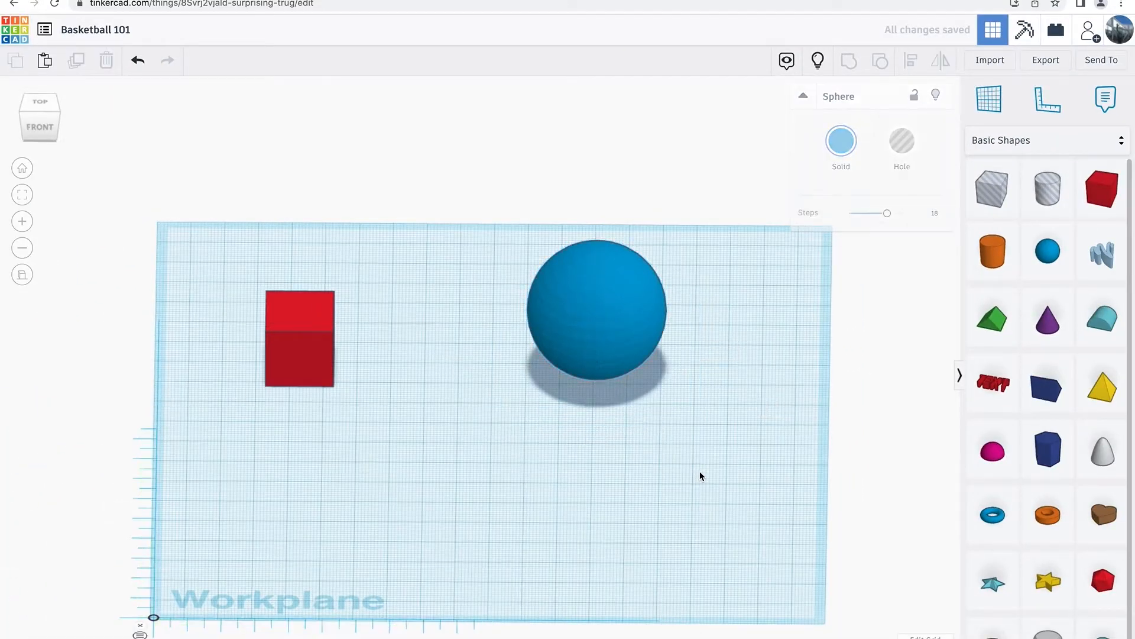
# Duplicate the blue sphere in place, then colour the copy green and scale it uniformly to 38 mm.
pyautogui.click(598, 304)
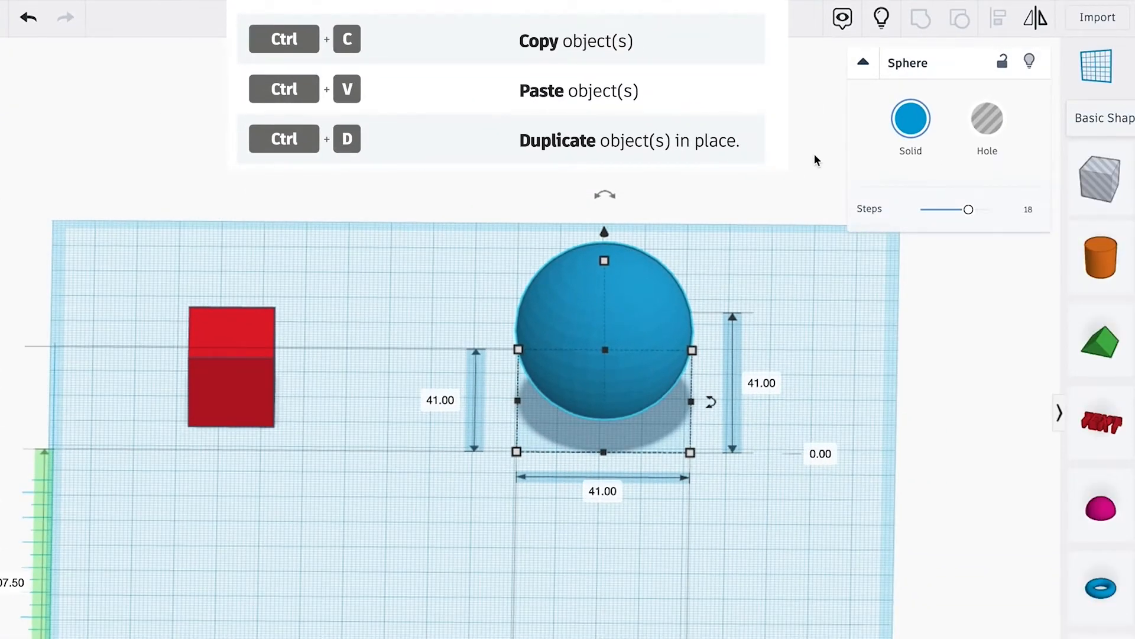
pyautogui.click(910, 119)
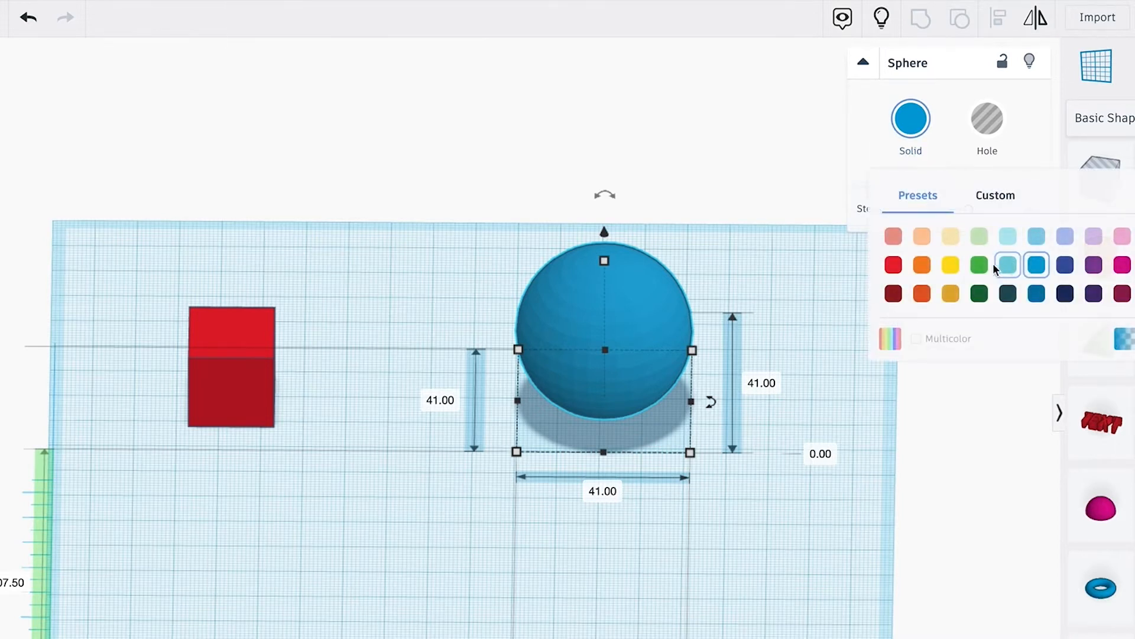
pyautogui.click(980, 264)
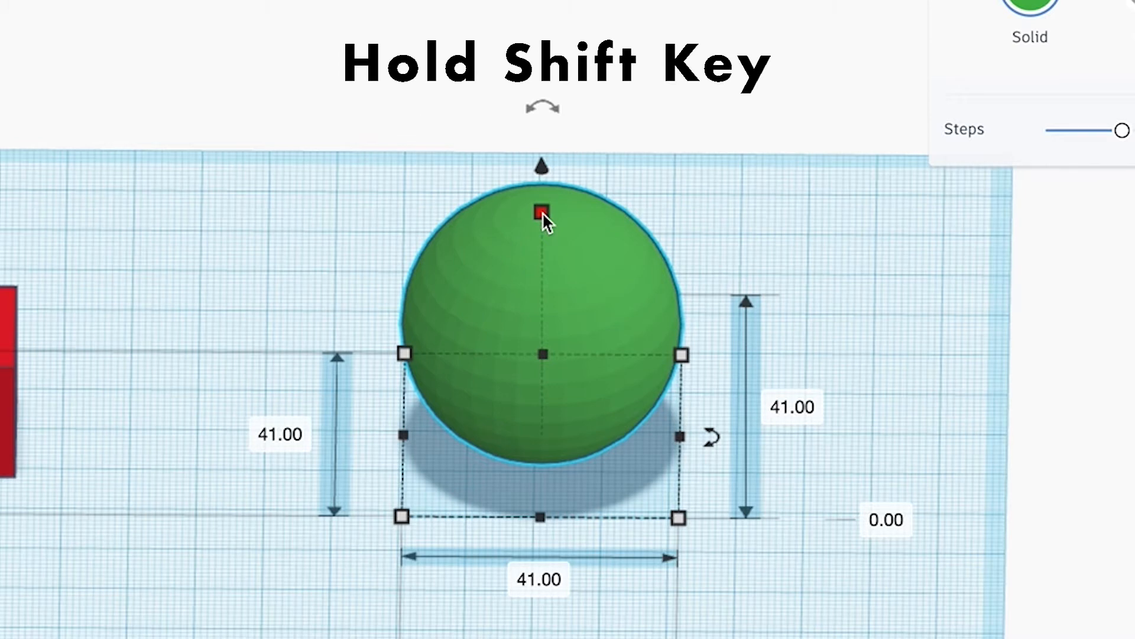
pyautogui.keyDown('shift'); pyautogui.moveTo(543, 213); pyautogui.dragTo(545, 226); pyautogui.keyUp('shift')
# Move the green sphere left out of the blue sphere until the two stand side by side.
pyautogui.press('Left')
pyautogui.press('Left')
pyautogui.press('Left')
pyautogui.press('Left')
pyautogui.press('Left')
pyautogui.press('Left')
pyautogui.press('Left')
pyautogui.press('Left')
pyautogui.press('Left')
pyautogui.press('Left')
pyautogui.press('Left')
pyautogui.press('Left')
pyautogui.press('Left')
pyautogui.press('Left')
pyautogui.press('Left')
pyautogui.press('Left')
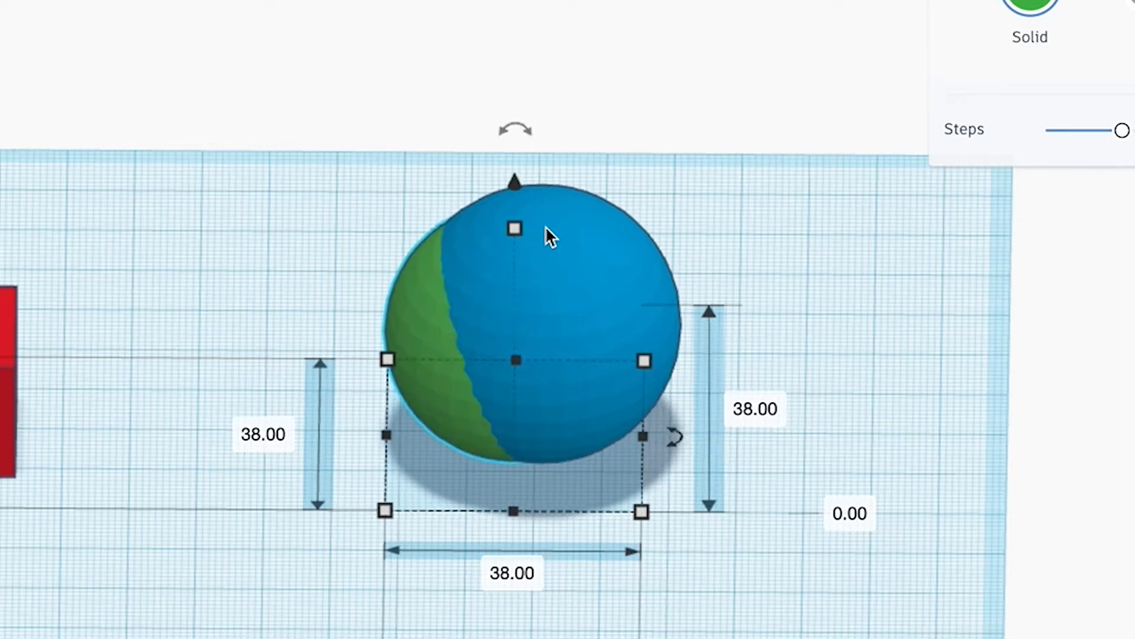
pyautogui.press('Left')
pyautogui.press('Left')
pyautogui.press('Left')
pyautogui.press('Left')
pyautogui.press('Left')
pyautogui.press('Left')
pyautogui.press('Left')
pyautogui.press('Left')
pyautogui.press('Left')
pyautogui.press('Left')
pyautogui.press('Left')
pyautogui.press('Left')
pyautogui.press('Left')
pyautogui.press('Left')
pyautogui.press('Left')
pyautogui.press('Left')
pyautogui.press('Left')
pyautogui.press('Left')
pyautogui.press('Left')
pyautogui.press('Left')
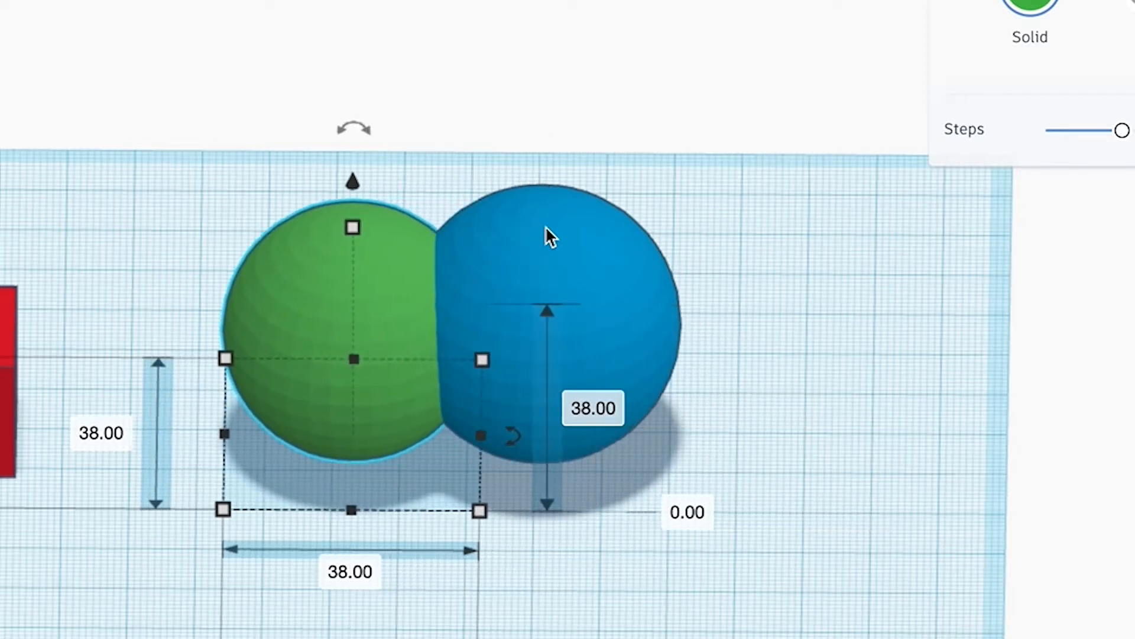
pyautogui.press('Left')
pyautogui.press('Left')
pyautogui.press('Left')
pyautogui.press('Left')
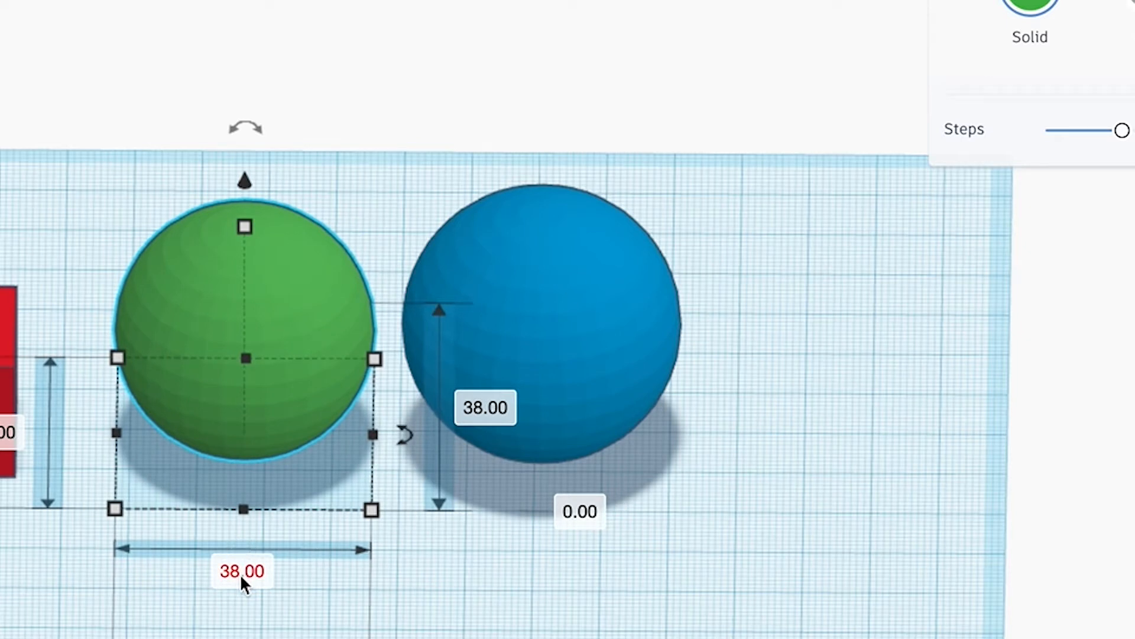
pyautogui.click(538, 296)
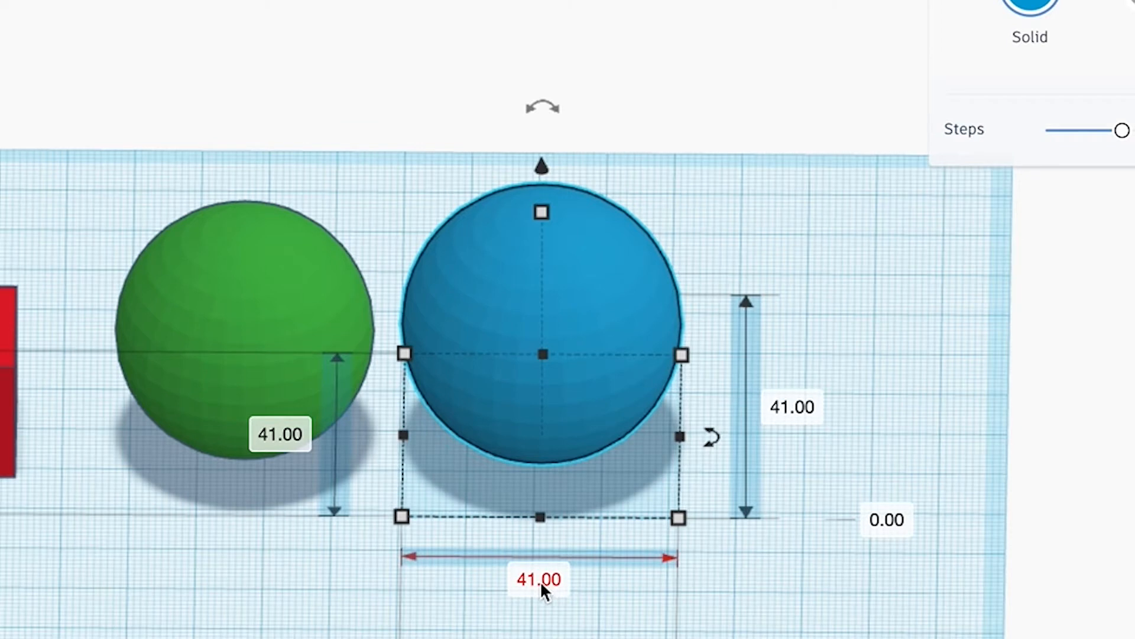
pyautogui.click(289, 630)
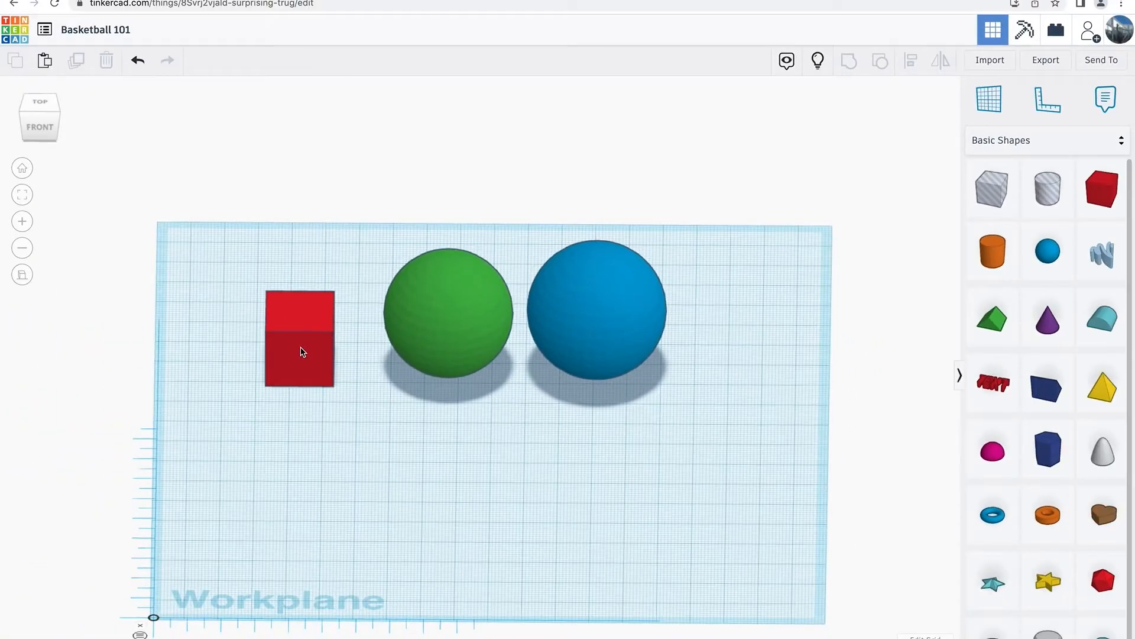
# Stretch the red box's base to about 66 mm wide and 122 mm long.
pyautogui.click(19, 394)
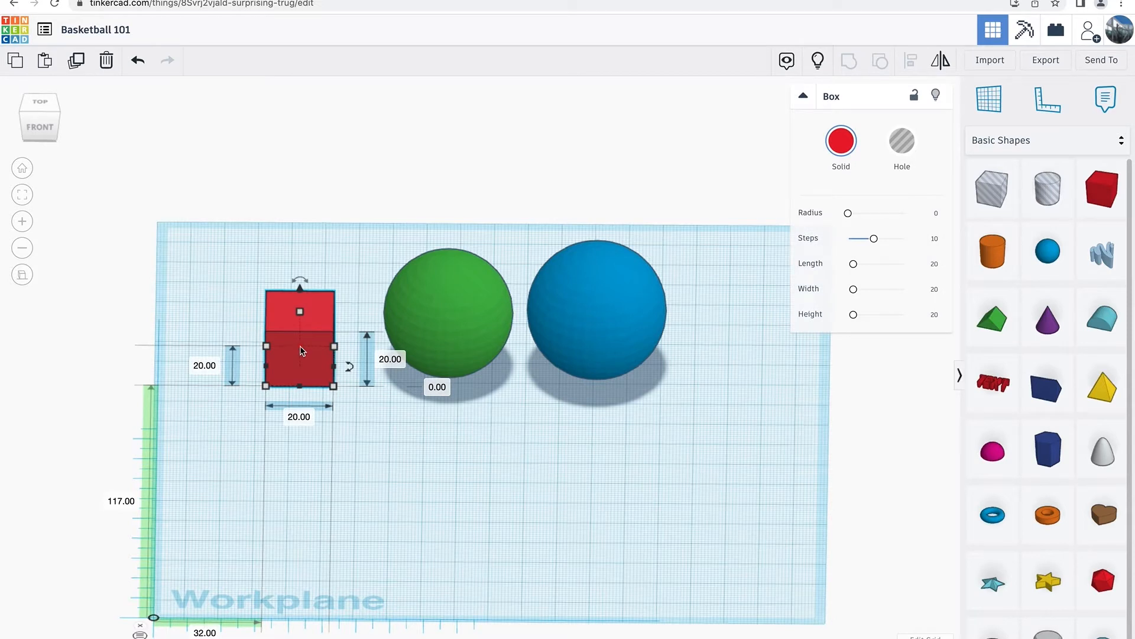
pyautogui.moveTo(301, 386); pyautogui.dragTo(300, 563)
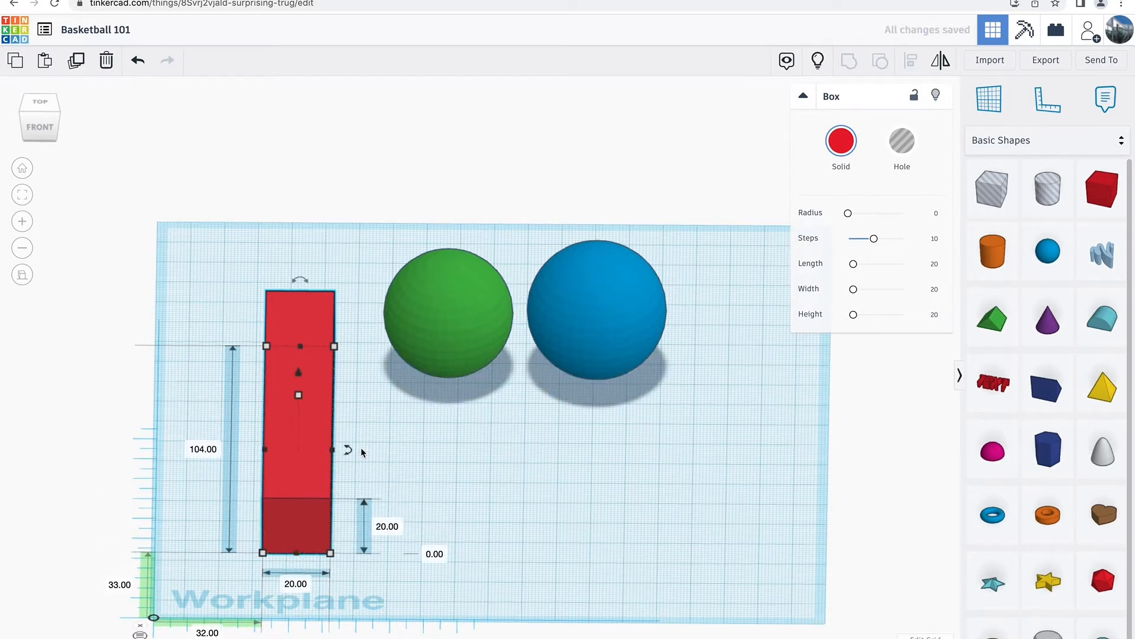
pyautogui.moveTo(333, 454); pyautogui.dragTo(487, 471)
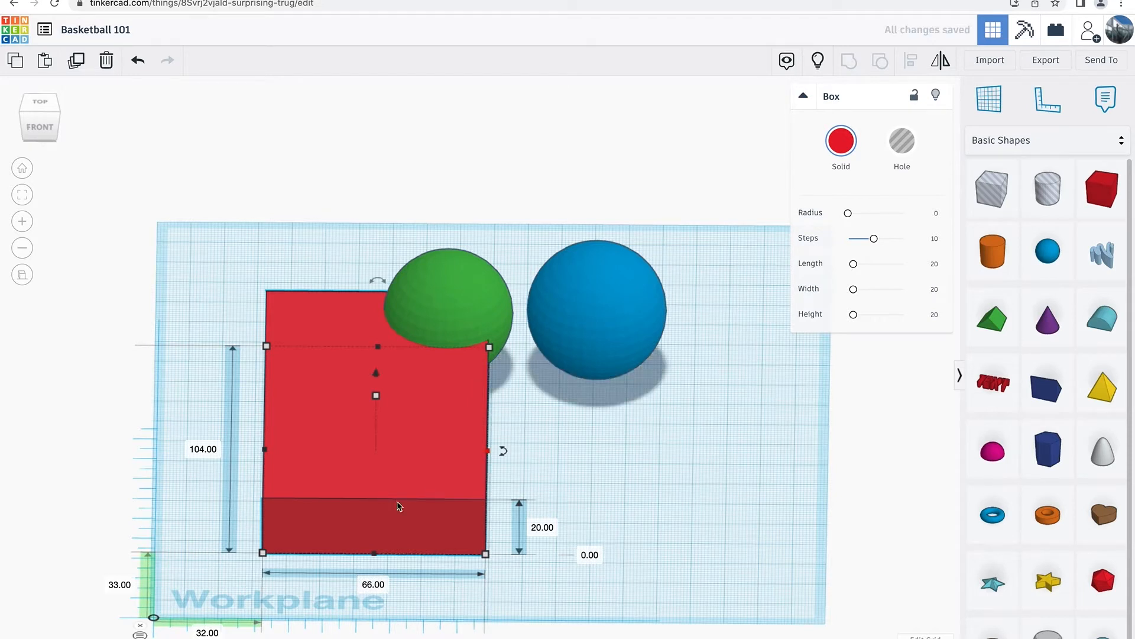
pyautogui.moveTo(374, 553); pyautogui.dragTo(374, 590)
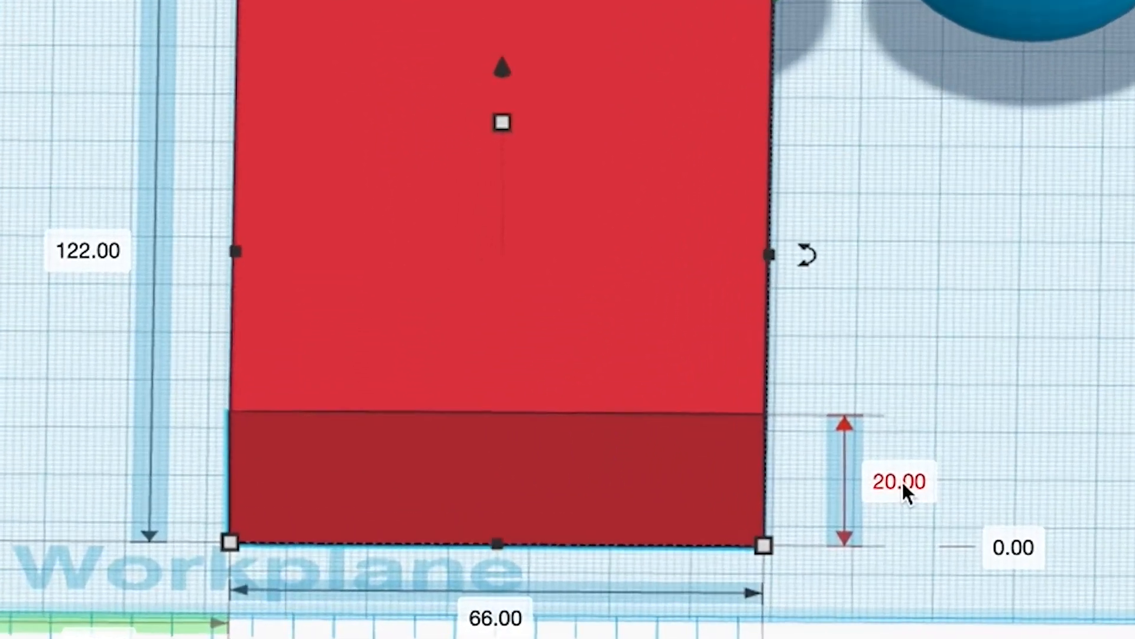
# Set the red box's height to 1 mm to make it a thin plate.
pyautogui.click(543, 563)
pyautogui.press('Return')
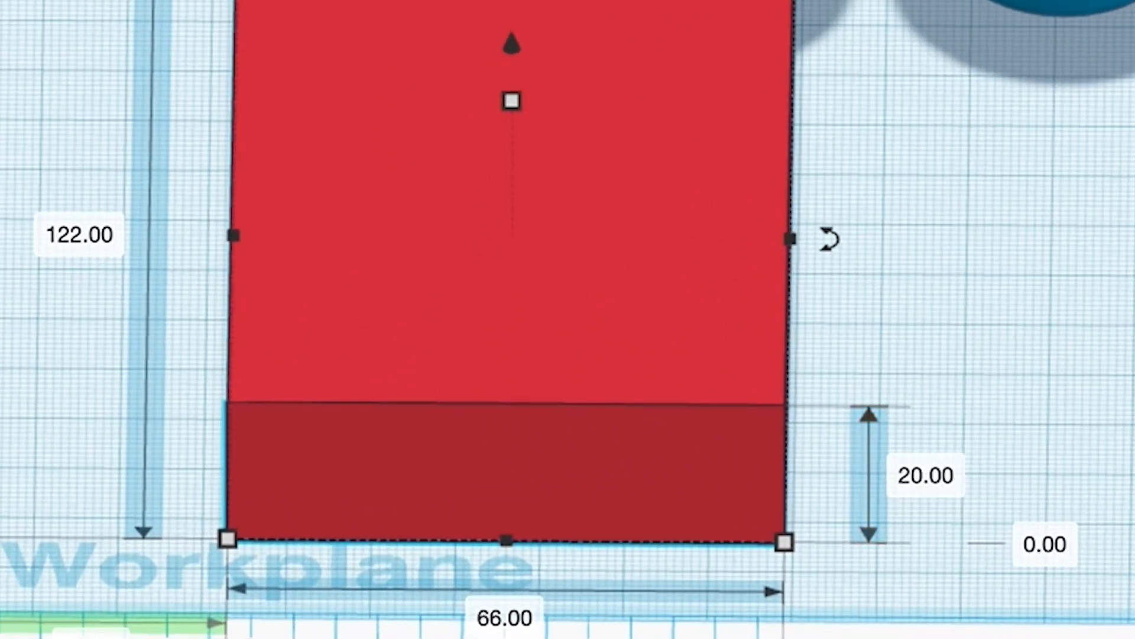
pyautogui.moveTo(1043, 518); pyautogui.dragTo(1041, 446, button='right')
pyautogui.click(958, 459)
pyautogui.write('1')
pyautogui.press('Return')
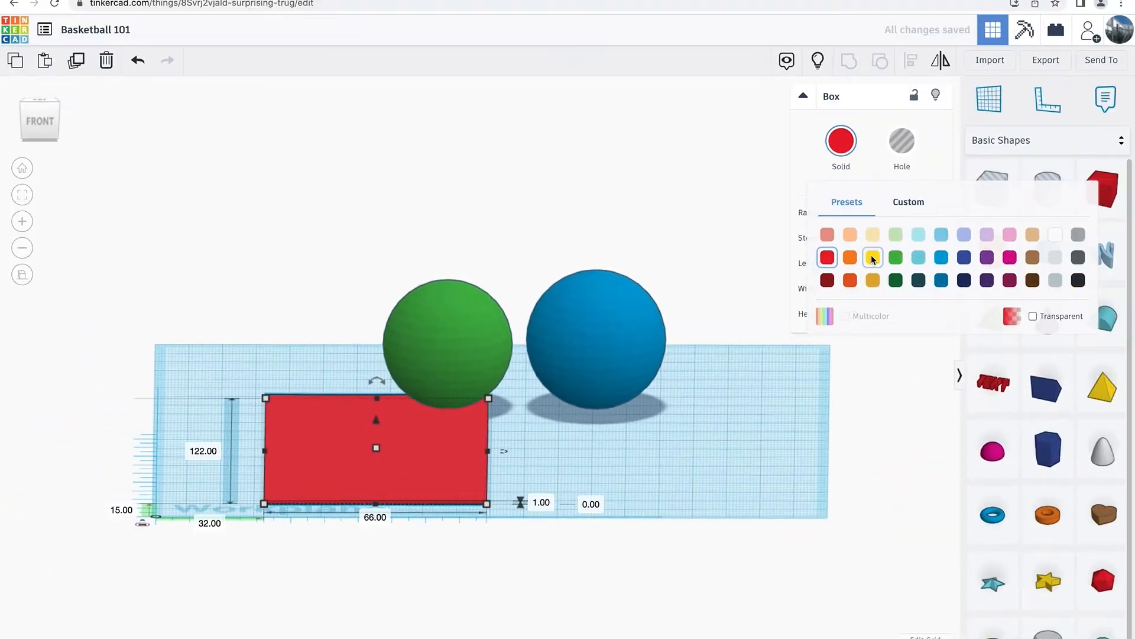
# Colour the thin plate yellow and move it back and left, clear of the green sphere.
pyautogui.click(872, 257)
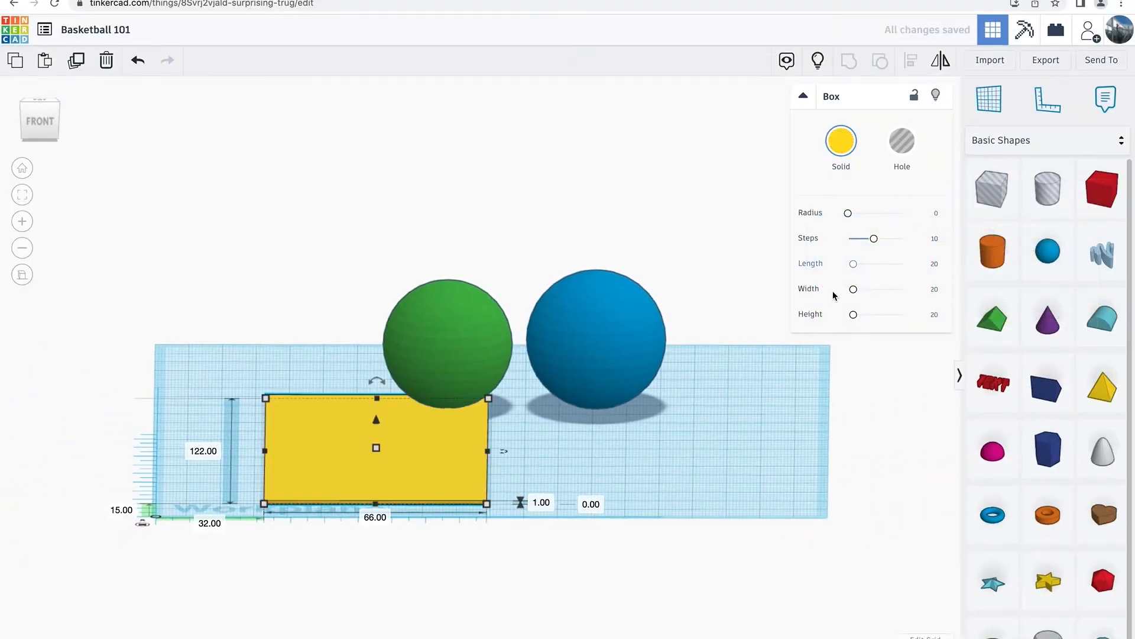
pyautogui.click(682, 459)
pyautogui.moveTo(393, 459); pyautogui.dragTo(283, 391)
# Stand the yellow plate upright with a 90° rotation and drop it onto the workplane.
pyautogui.moveTo(270, 316)
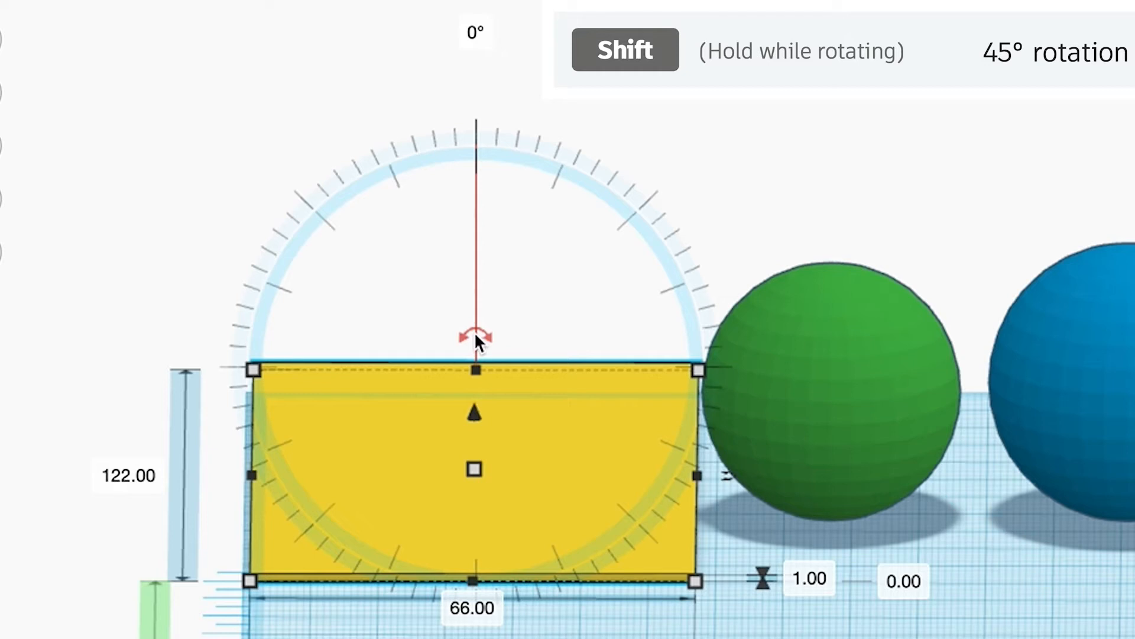
pyautogui.keyDown('shift'); pyautogui.moveTo(476, 340); pyautogui.dragTo(529, 352); pyautogui.keyUp('shift')
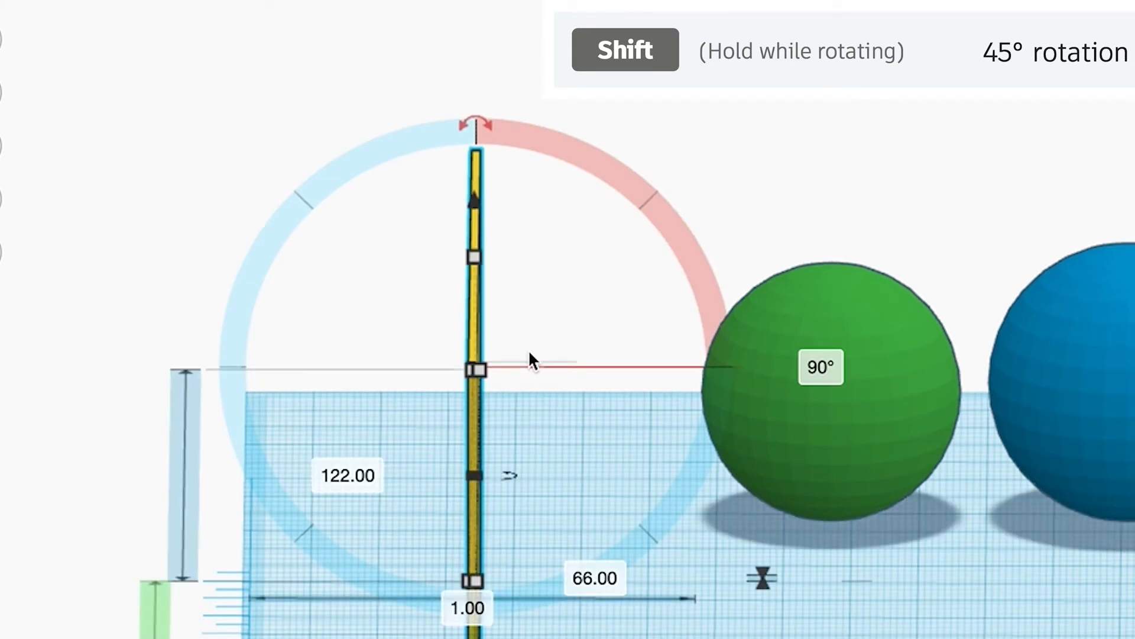
pyautogui.press('d')
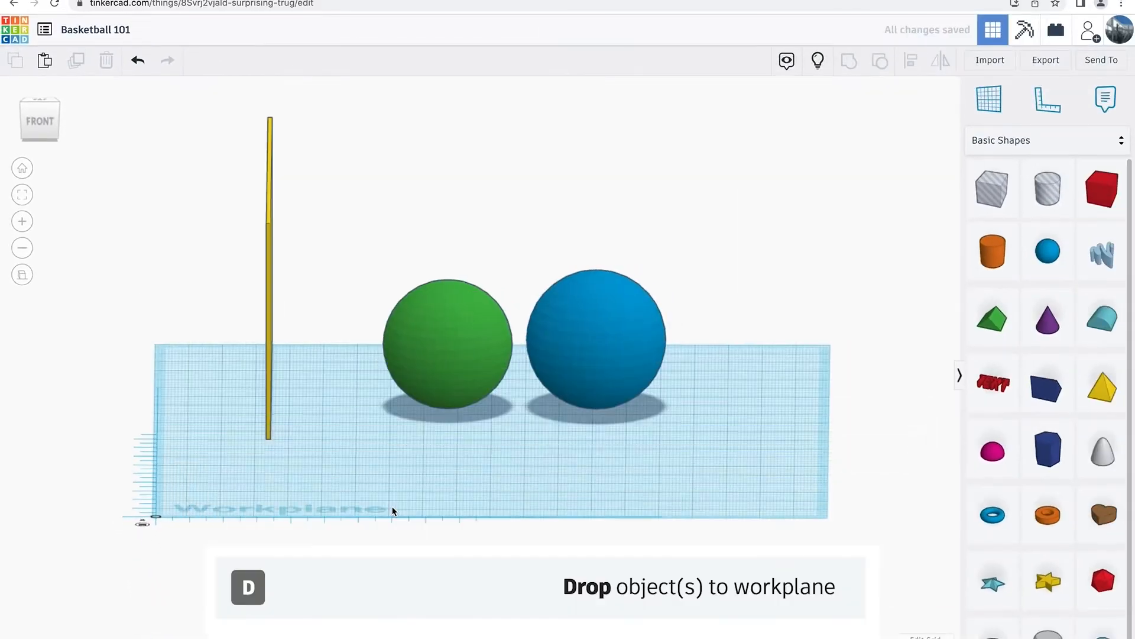
# Duplicate the upright yellow plate in place and rotate the copy 60° about the vertical axis.
pyautogui.moveTo(459, 560); pyautogui.dragTo(485, 548, button='right')
pyautogui.moveTo(414, 498); pyautogui.dragTo(385, 493, button='right')
pyautogui.moveTo(382, 481); pyautogui.dragTo(429, 532, button='middle')
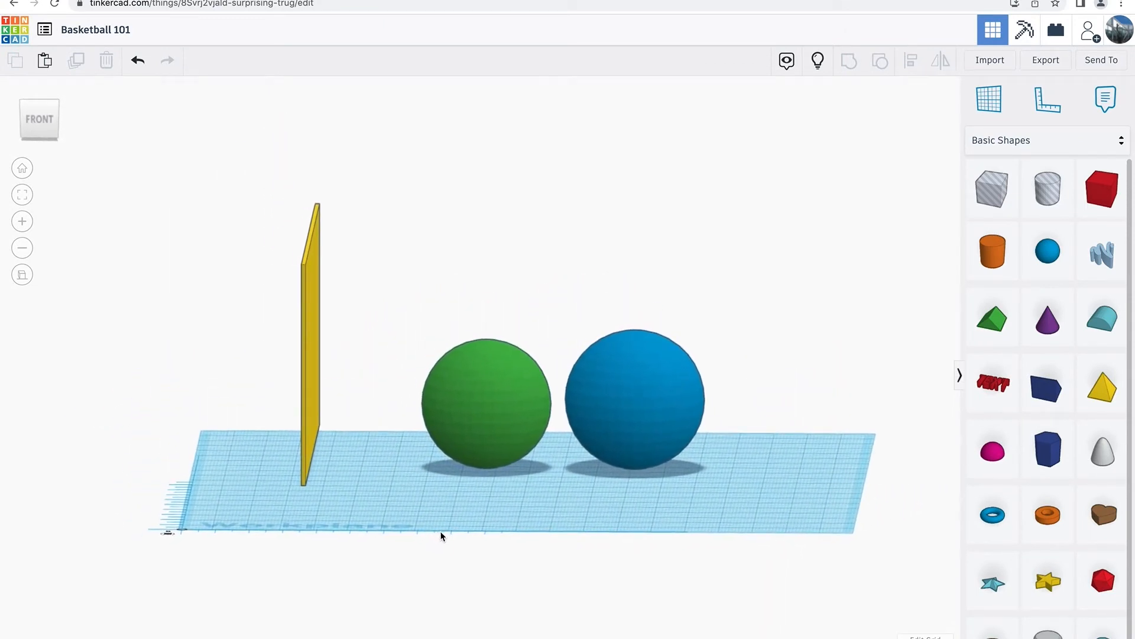
pyautogui.moveTo(453, 525); pyautogui.dragTo(464, 580, button='right')
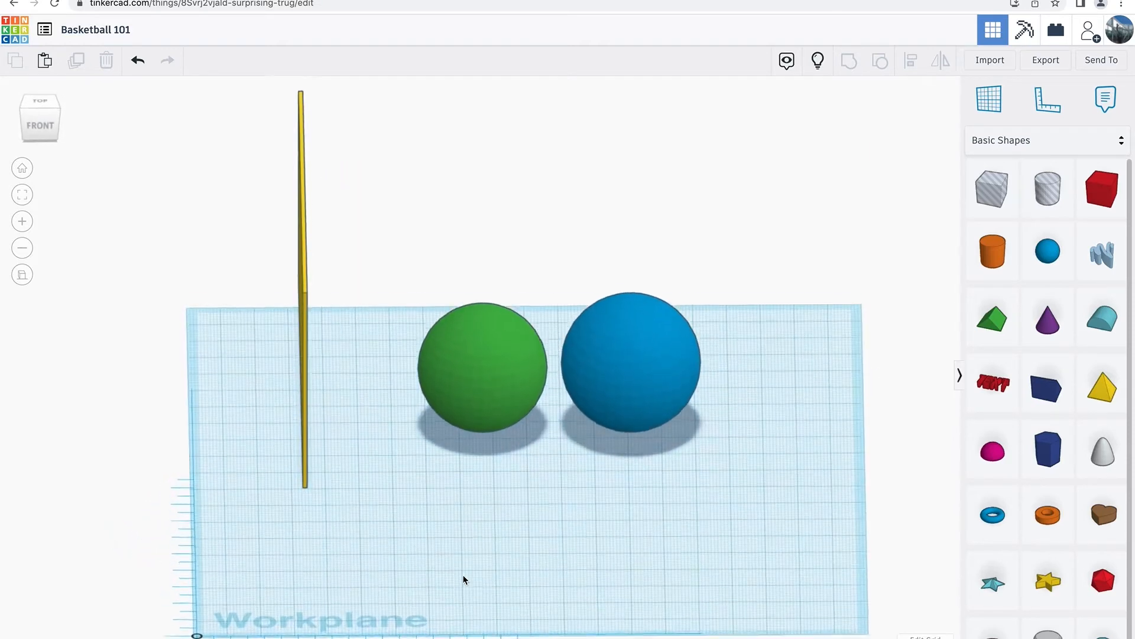
pyautogui.click(47, 102)
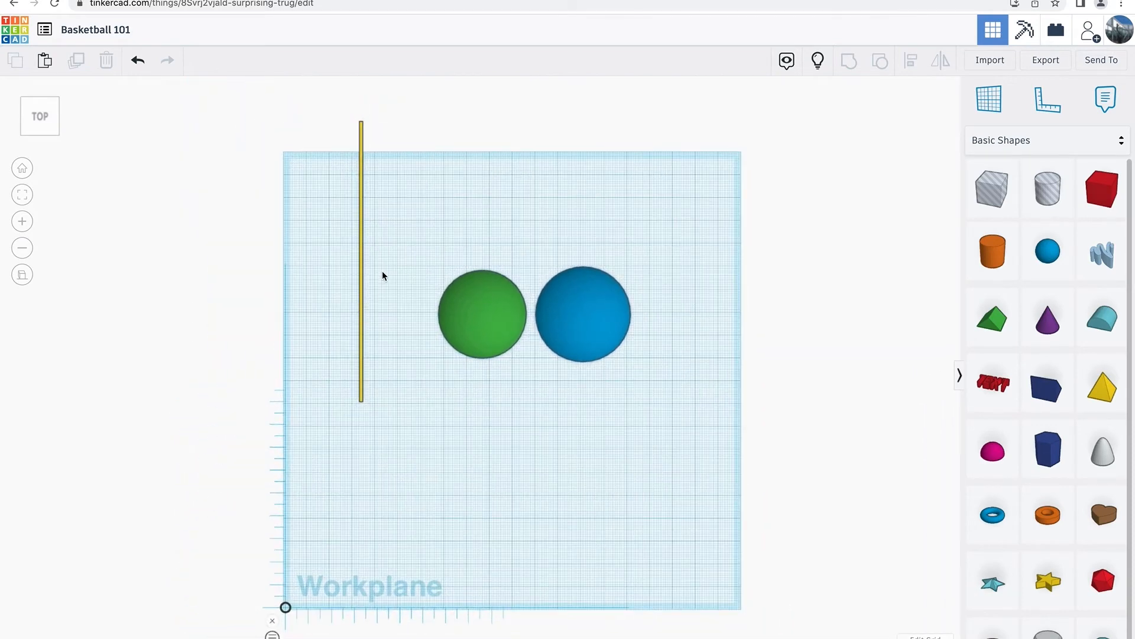
pyautogui.moveTo(408, 318); pyautogui.dragTo(279, 317)
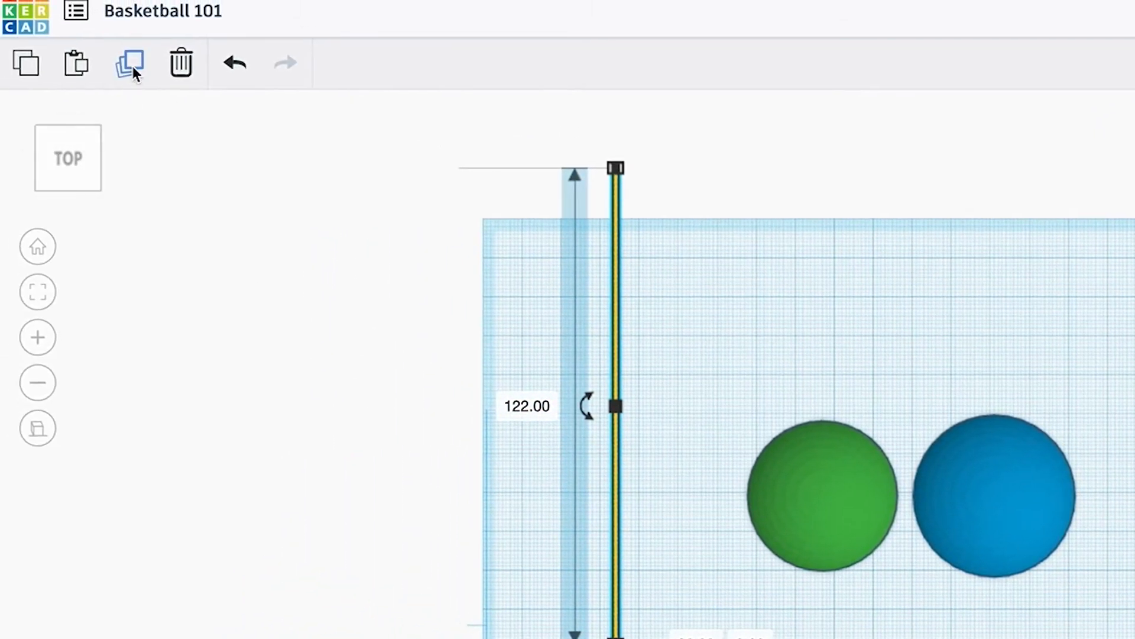
pyautogui.click(130, 65)
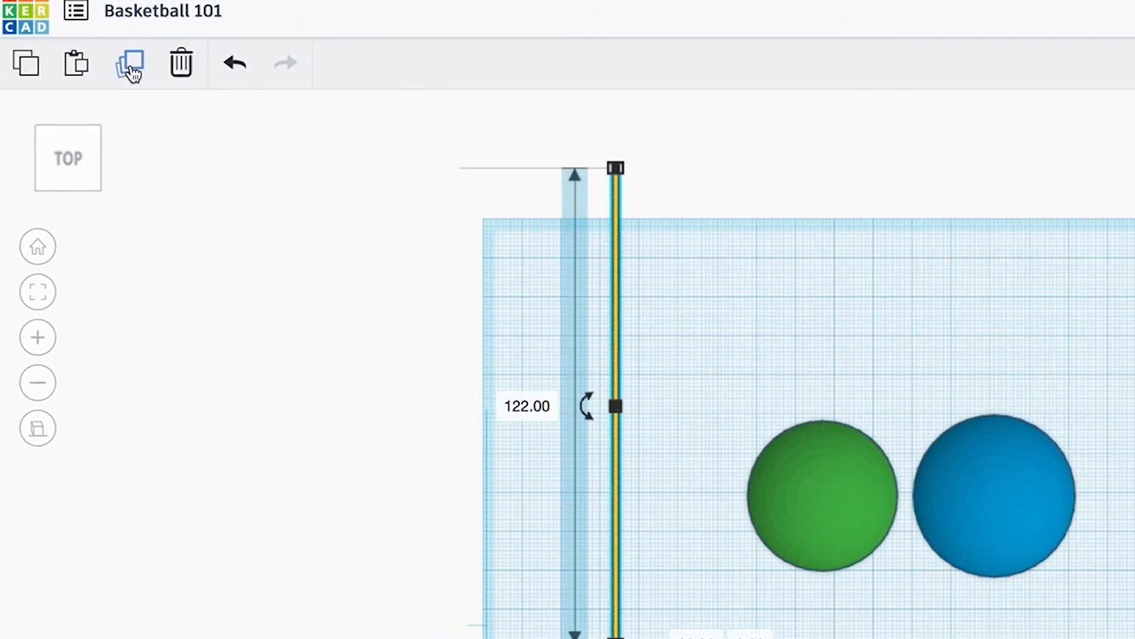
pyautogui.moveTo(586, 406)
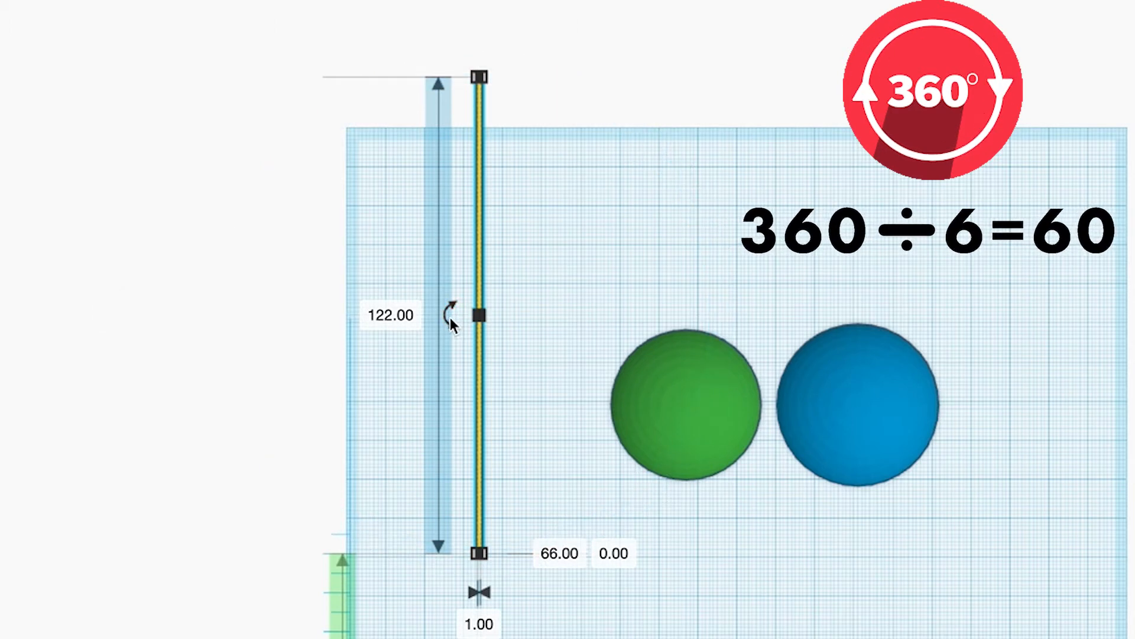
pyautogui.moveTo(452, 317)
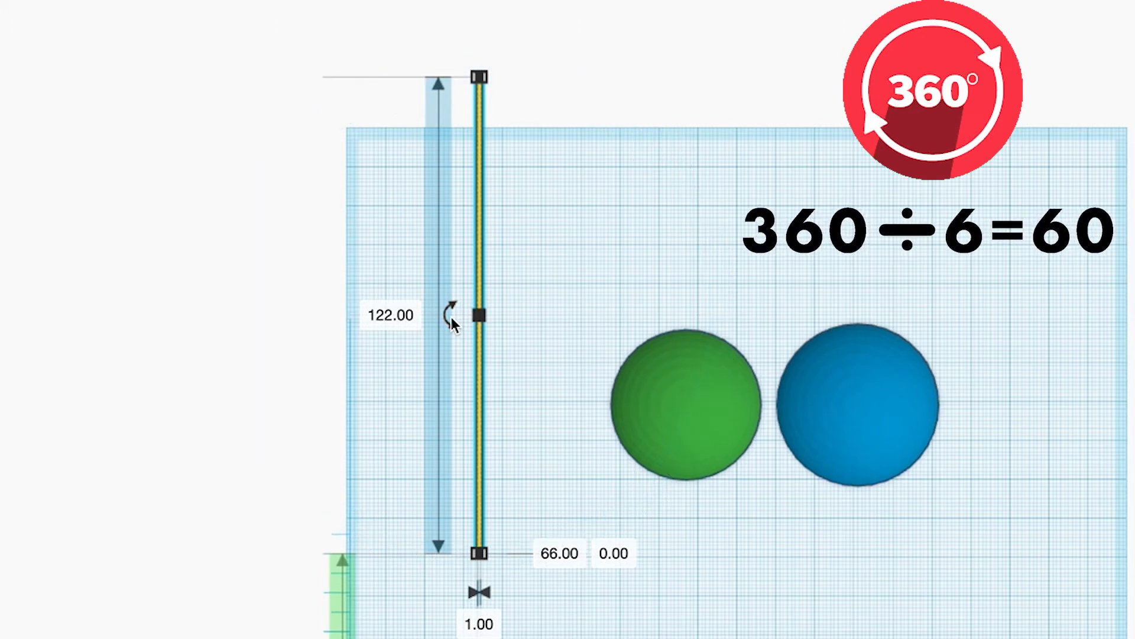
pyautogui.moveTo(451, 317); pyautogui.dragTo(452, 317)
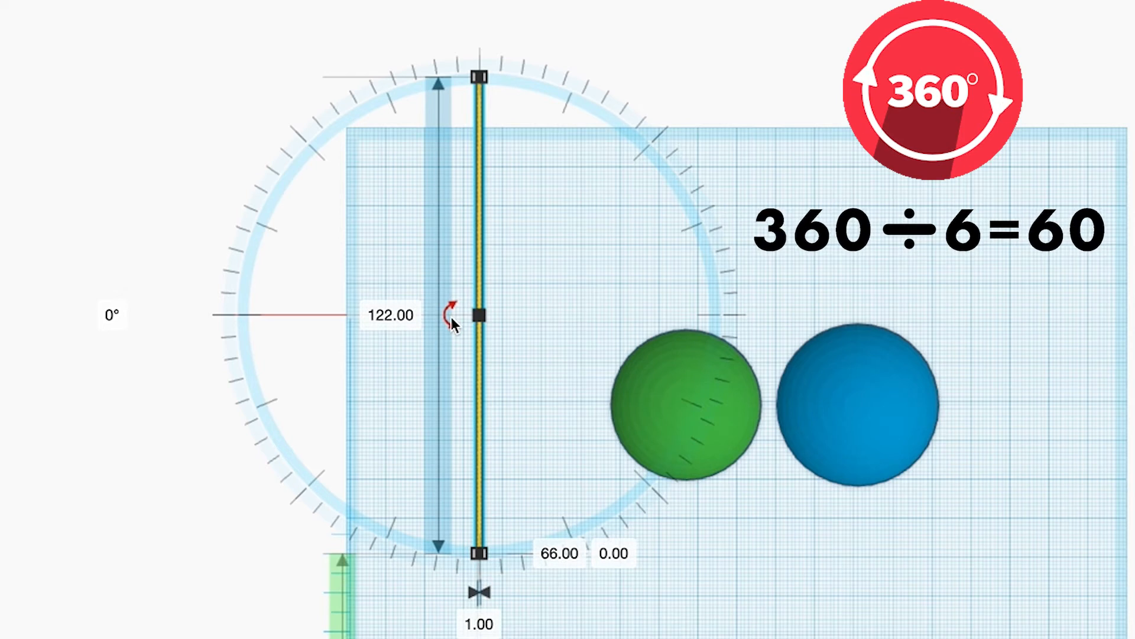
pyautogui.hotkey('ctrl', 'd')
pyautogui.moveTo(448, 318); pyautogui.dragTo(114, 316)
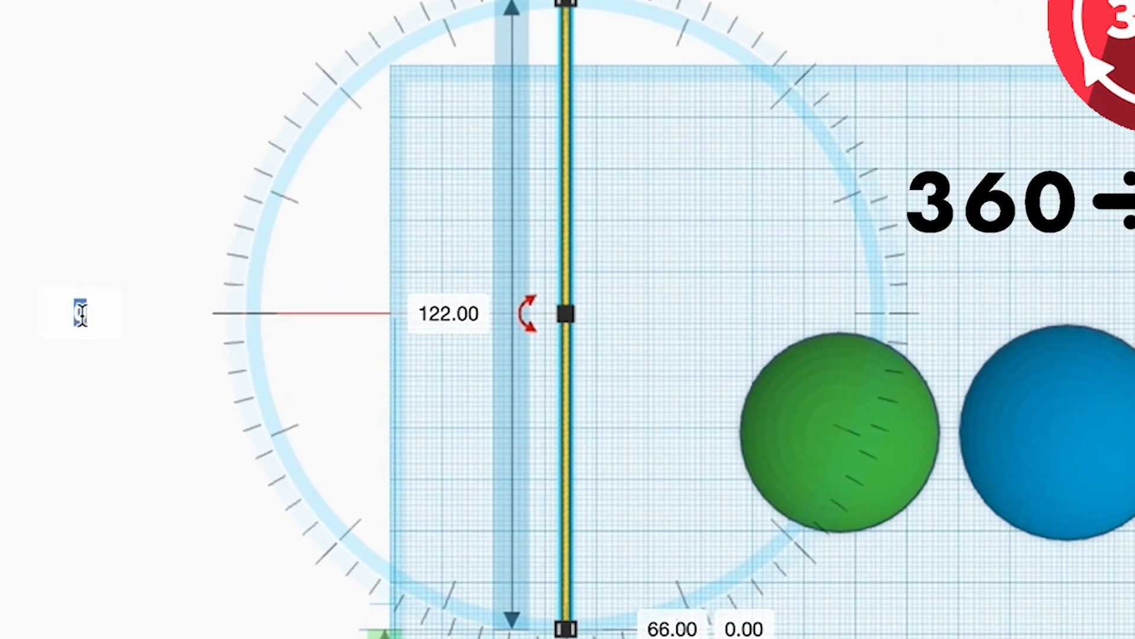
pyautogui.write('60')
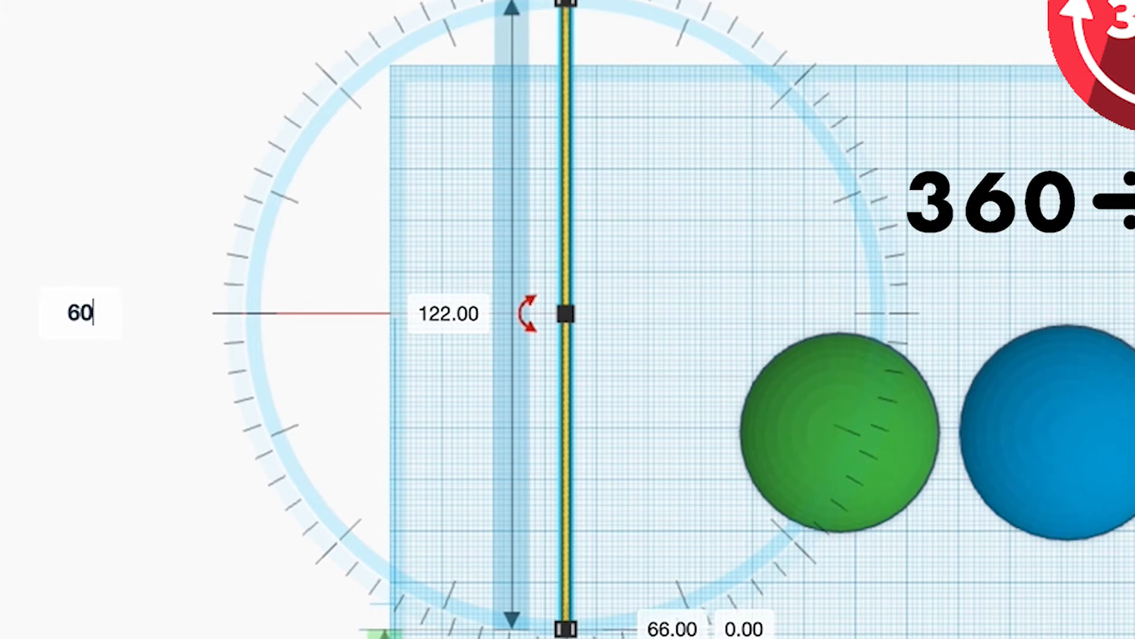
pyautogui.press('Return')
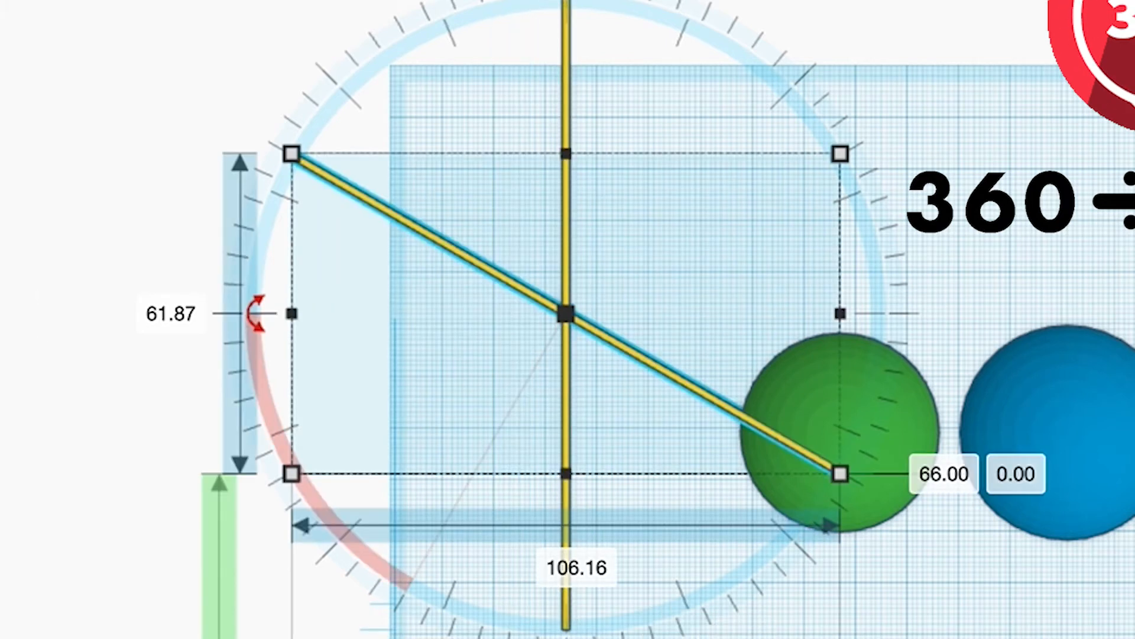
pyautogui.click(932, 6)
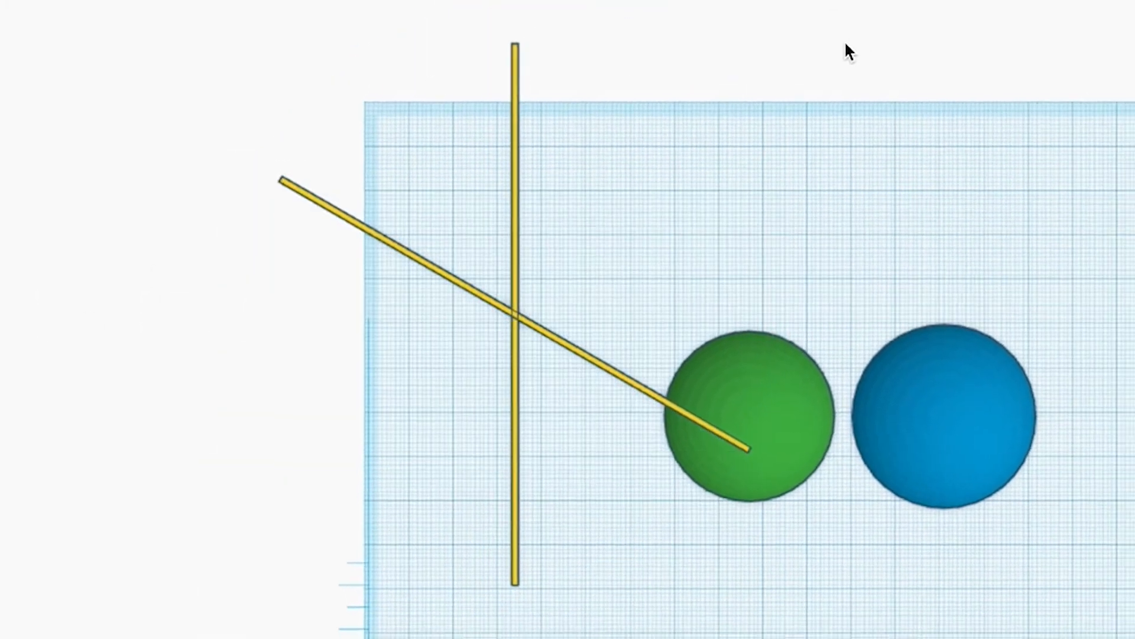
# Duplicate the unrotated yellow plate in place and rotate the copy -60° about the vertical axis.
pyautogui.moveTo(644, 132); pyautogui.dragTo(475, 110)
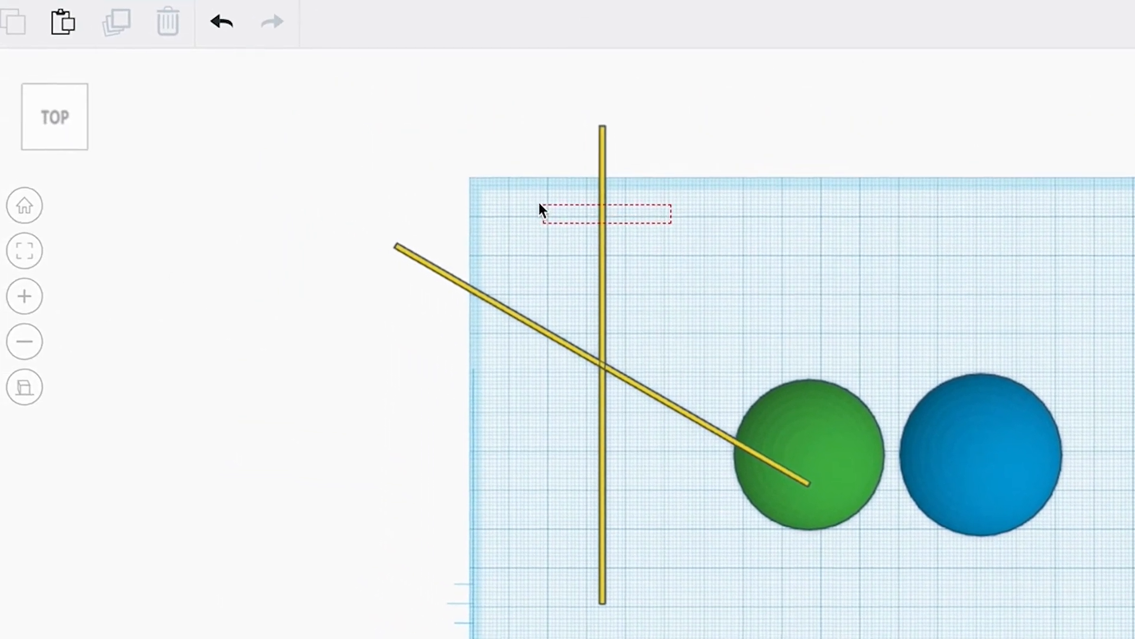
pyautogui.moveTo(539, 207)
pyautogui.mouseDown()
pyautogui.moveTo(512, 191)
pyautogui.moveTo(525, 194)
pyautogui.mouseUp()
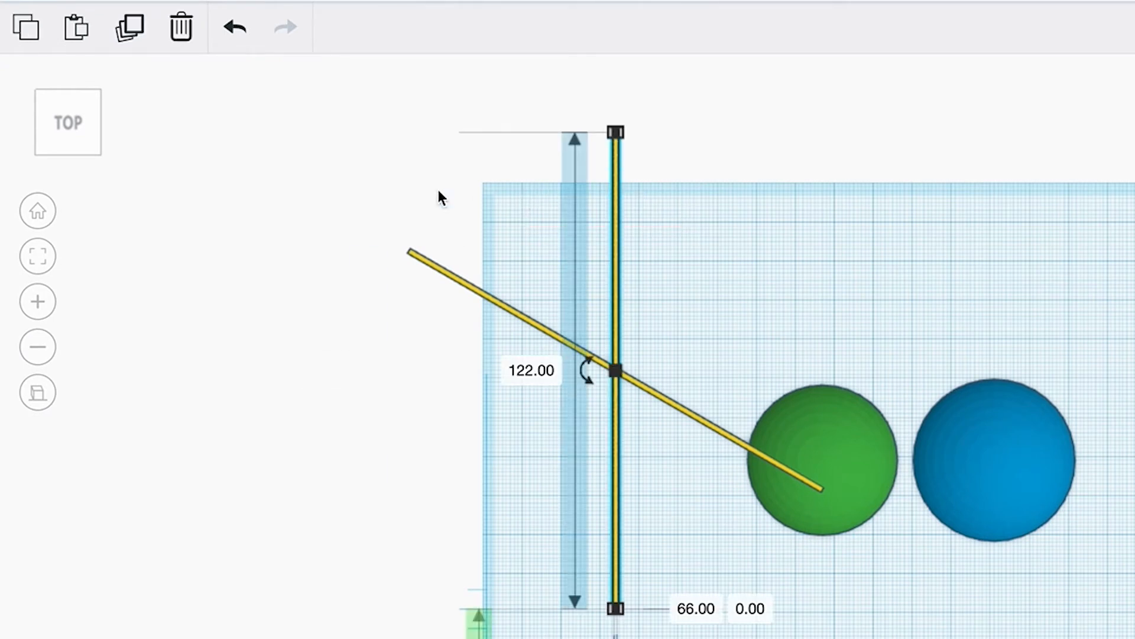
pyautogui.click(131, 28)
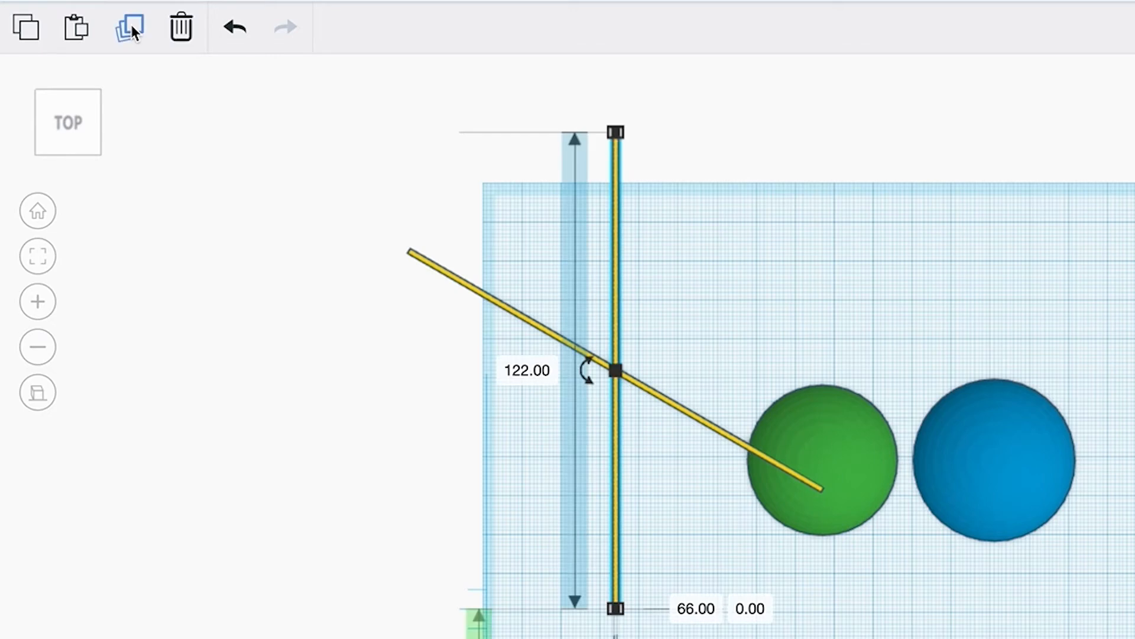
pyautogui.click(588, 372)
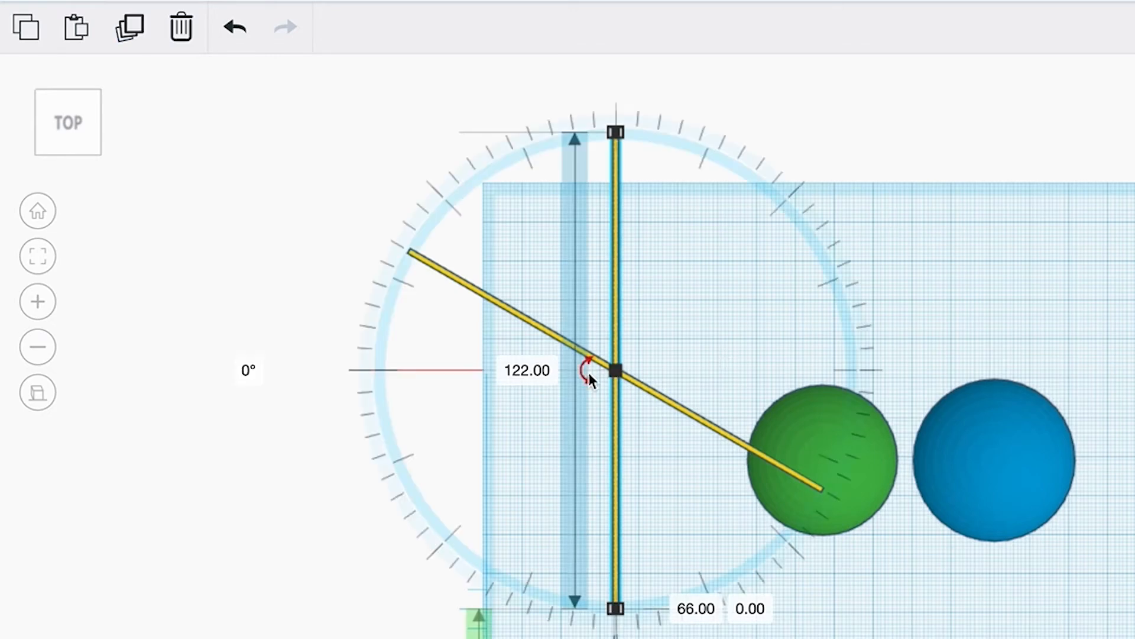
pyautogui.write('-60')
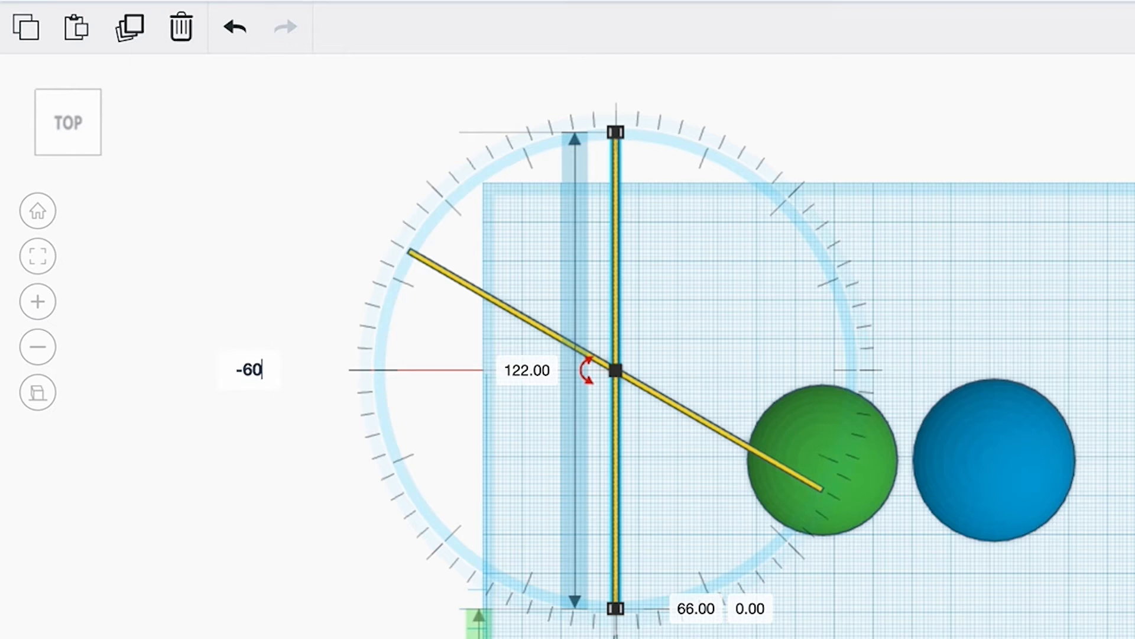
pyautogui.press('Return')
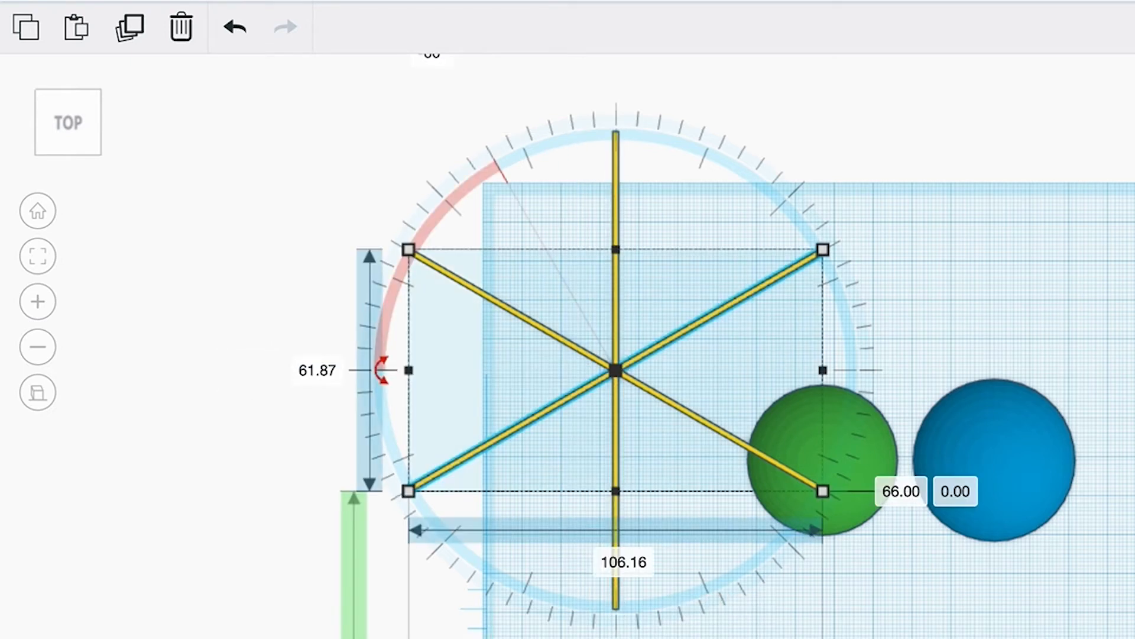
pyautogui.click(1035, 211)
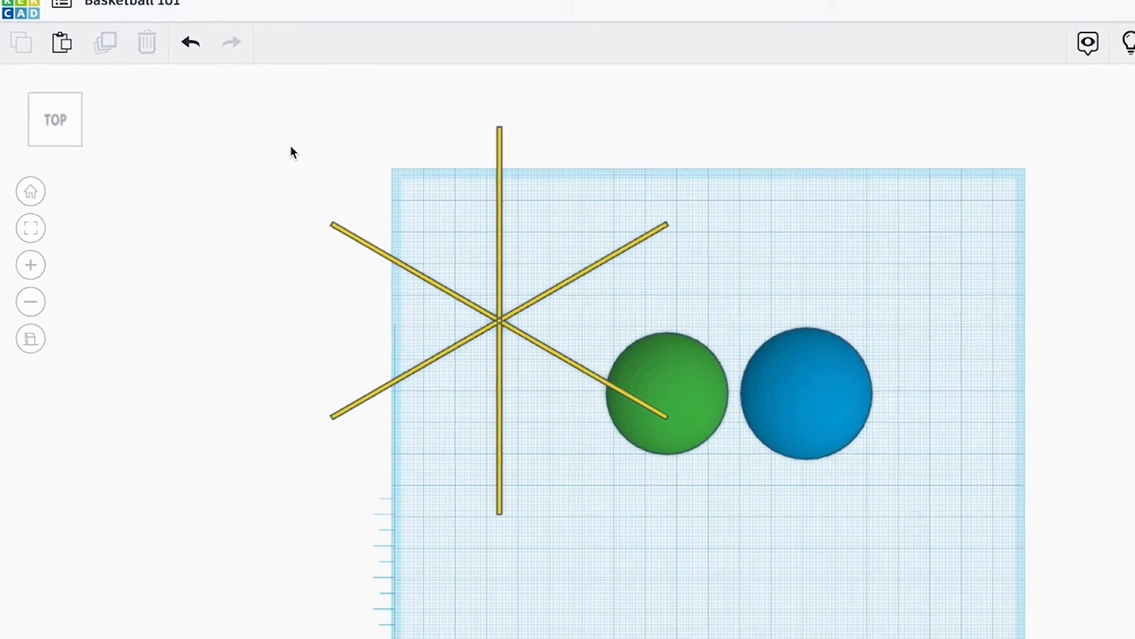
# Group the three crossing yellow plates into a single shape.
pyautogui.moveTo(318, 150); pyautogui.dragTo(562, 434)
pyautogui.moveTo(371, 321); pyautogui.dragTo(373, 322)
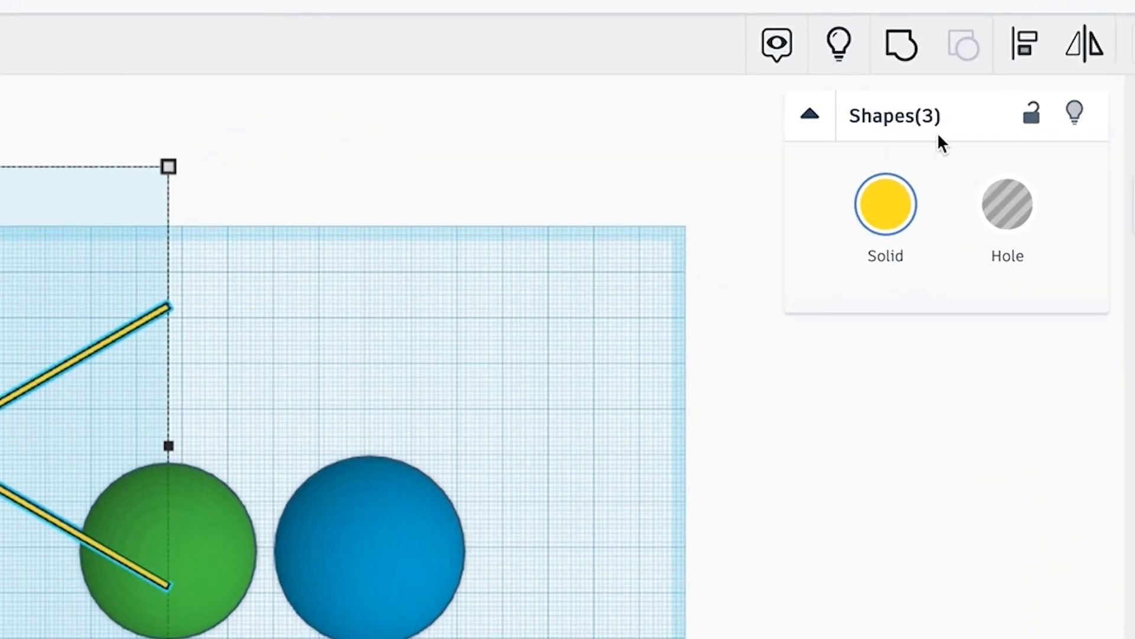
pyautogui.click(897, 53)
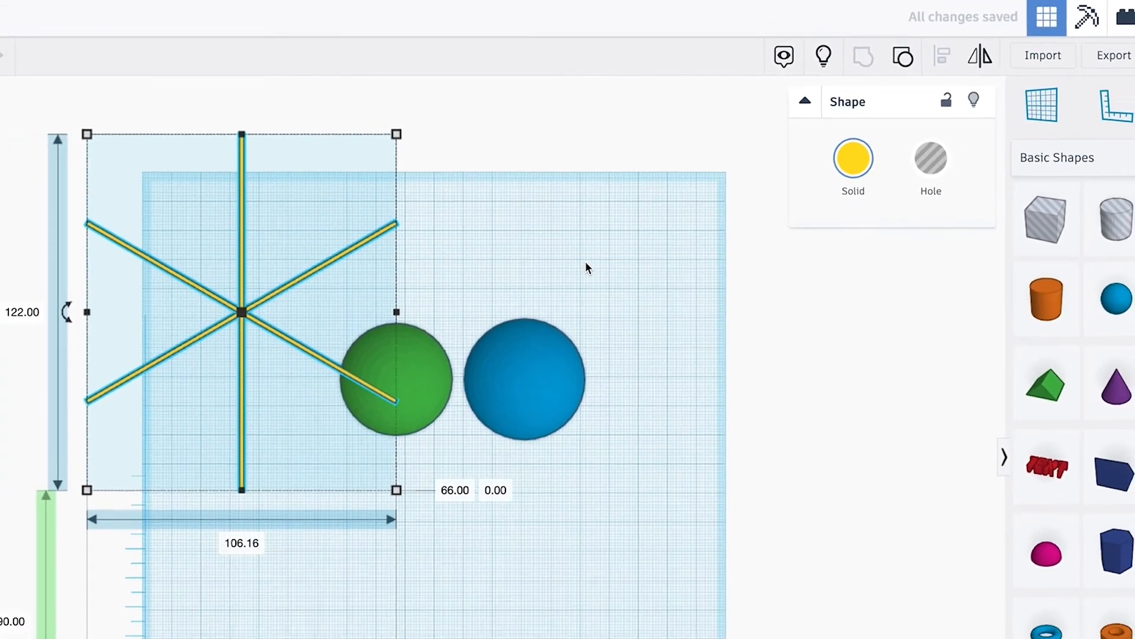
pyautogui.click(585, 263)
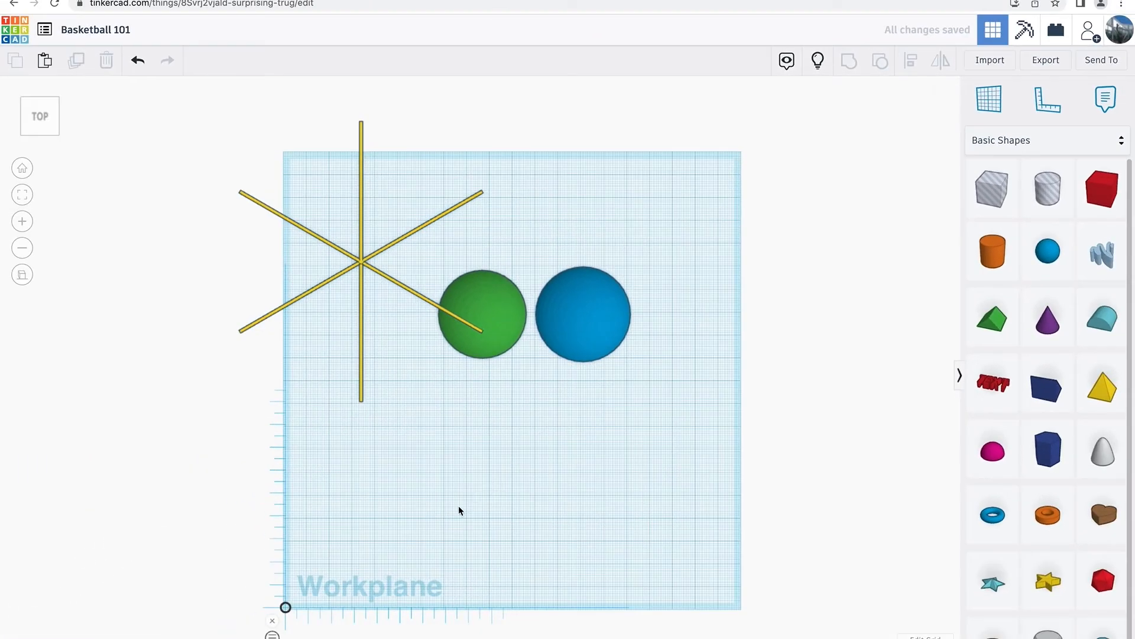
# Align the green sphere and the grouped yellow plates at their centres along the length, width and height.
pyautogui.moveTo(368, 622); pyautogui.dragTo(374, 501, button='right')
pyautogui.moveTo(465, 411); pyautogui.dragTo(406, 392, button='right')
pyautogui.moveTo(506, 367); pyautogui.dragTo(446, 422)
pyautogui.keyDown('shift'); pyautogui.click(431, 287); pyautogui.keyUp('shift')
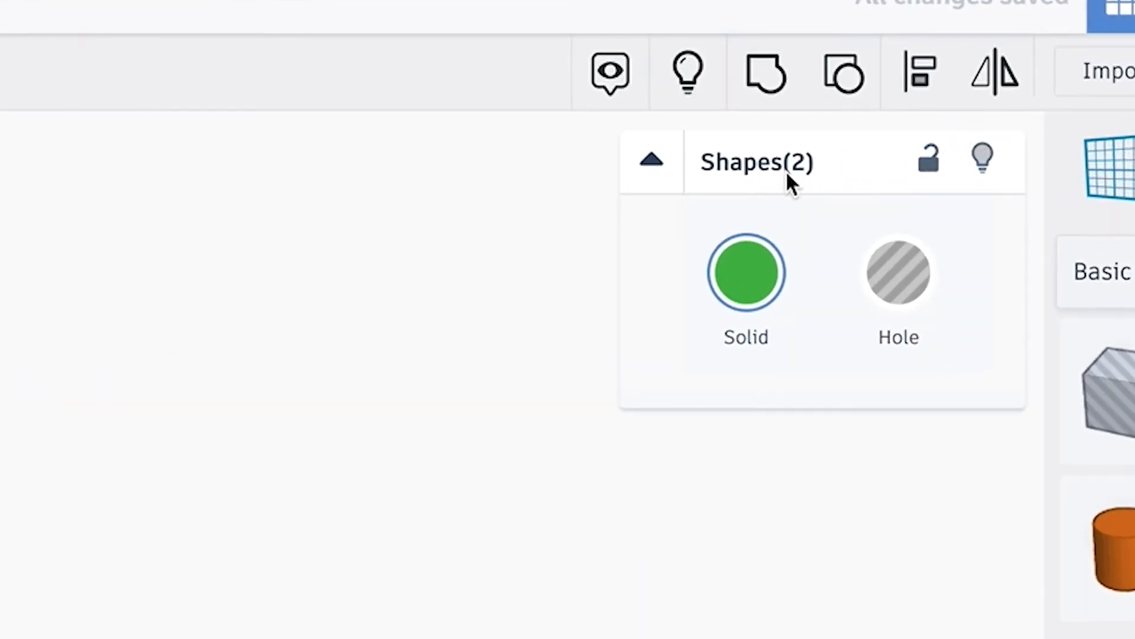
pyautogui.click(925, 89)
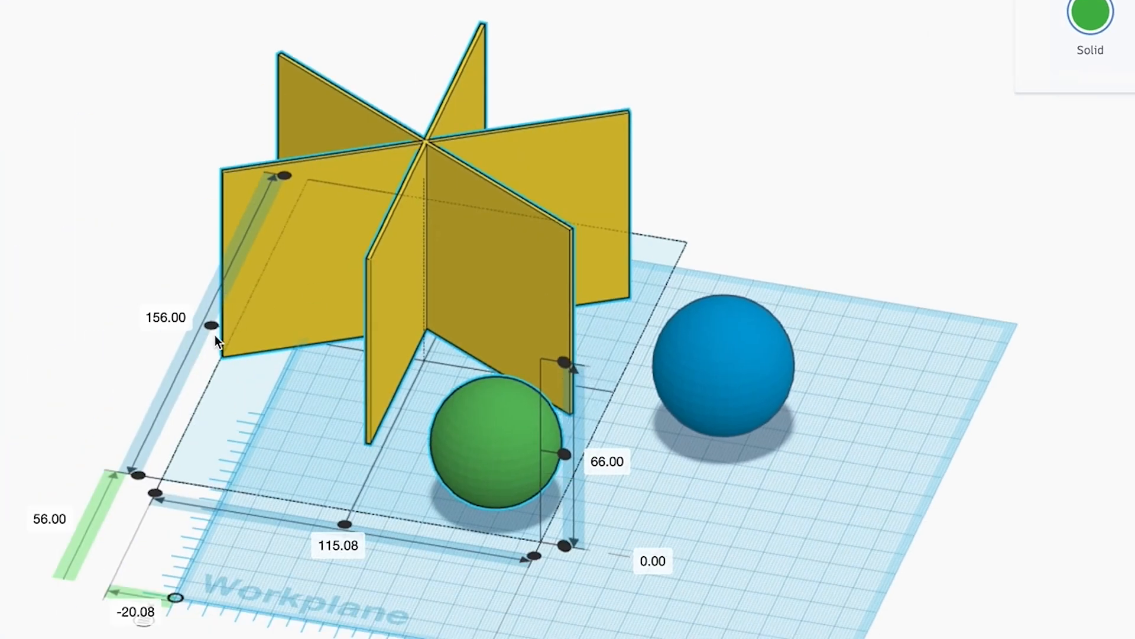
pyautogui.click(211, 327)
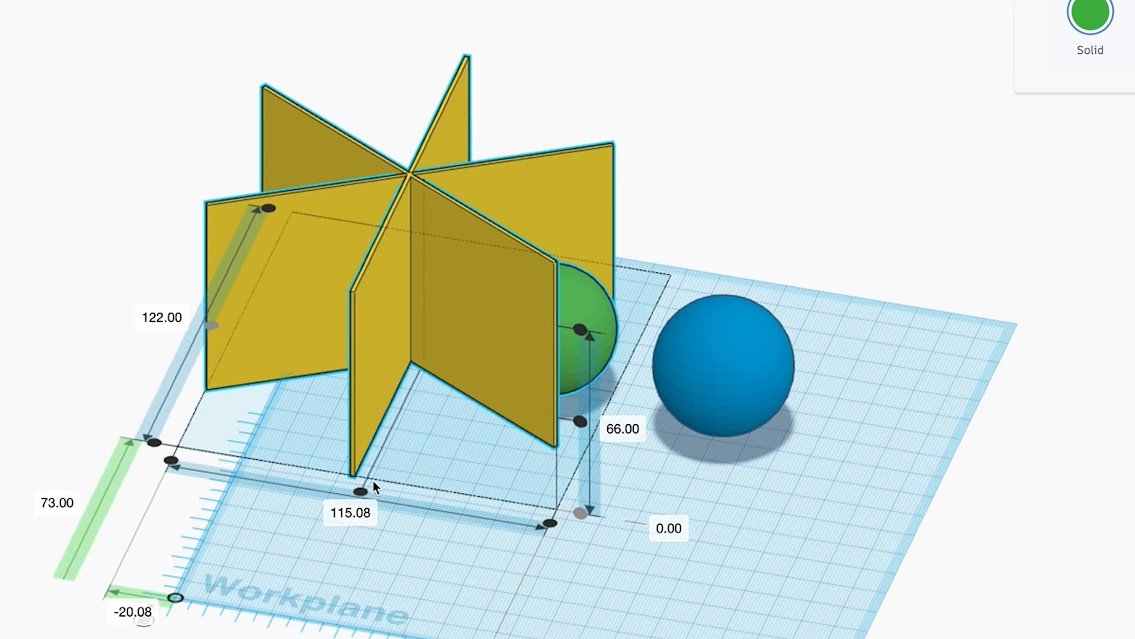
pyautogui.click(361, 491)
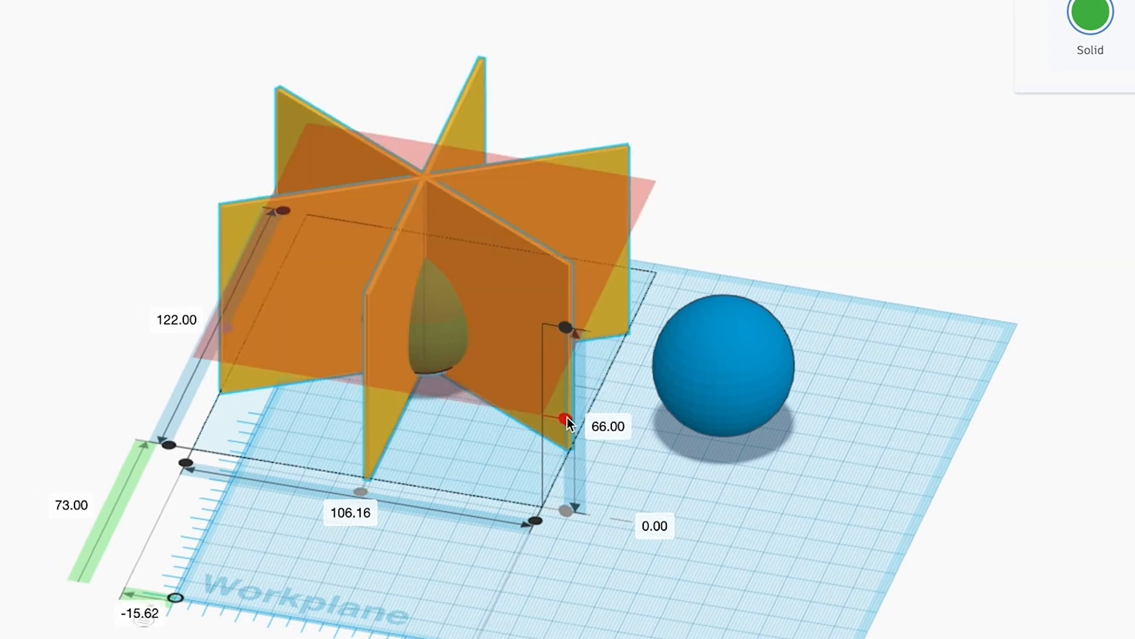
pyautogui.click(566, 418)
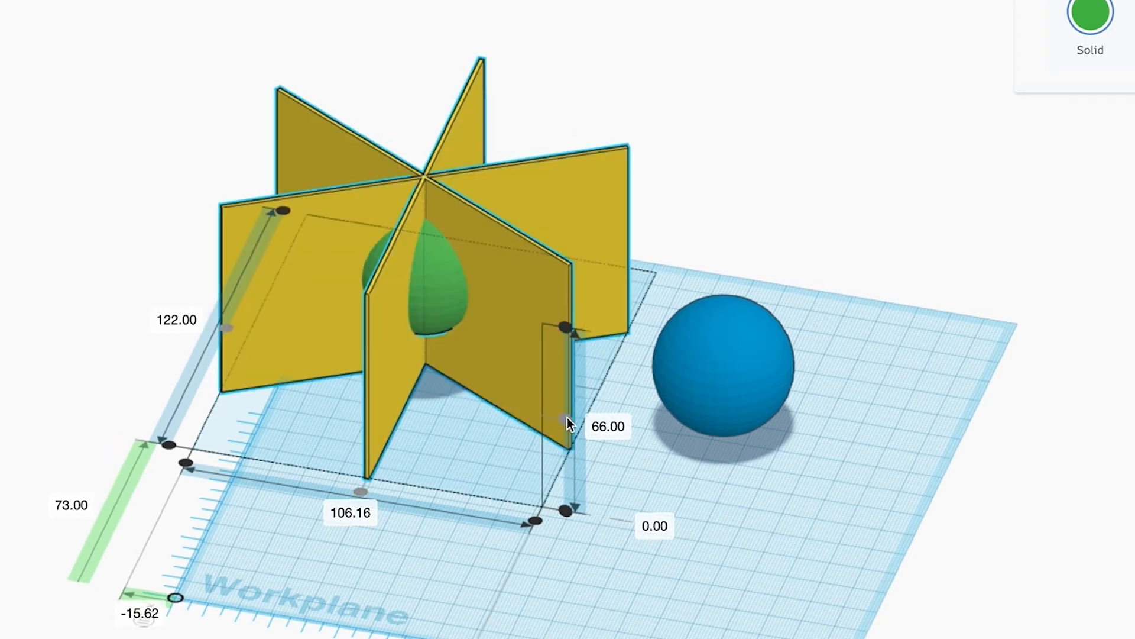
pyautogui.click(770, 574)
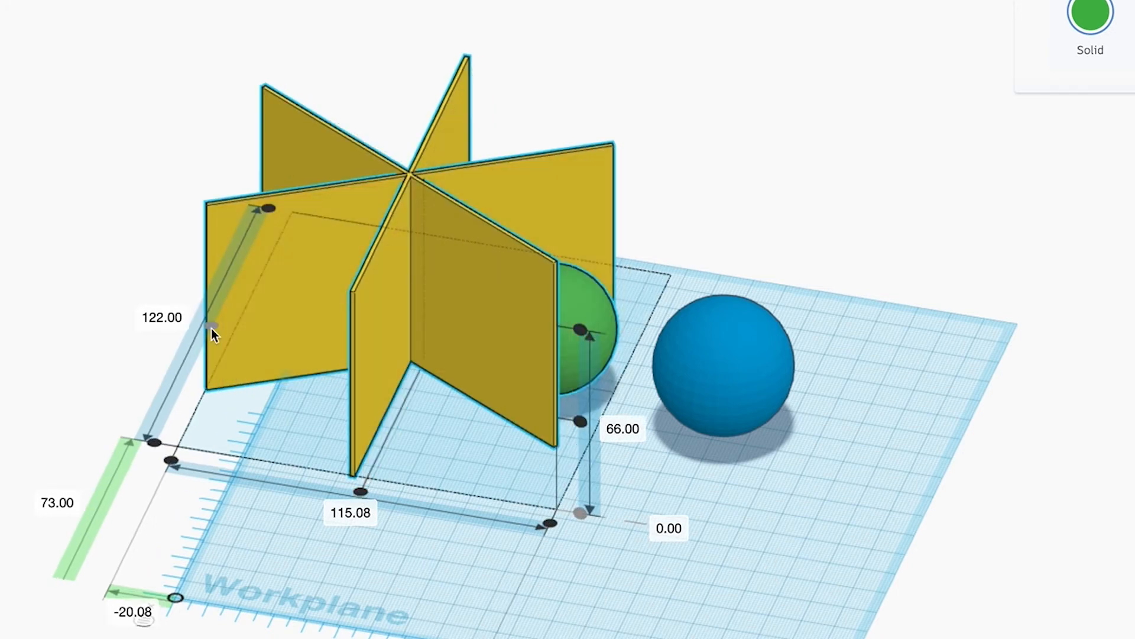
pyautogui.click(359, 491)
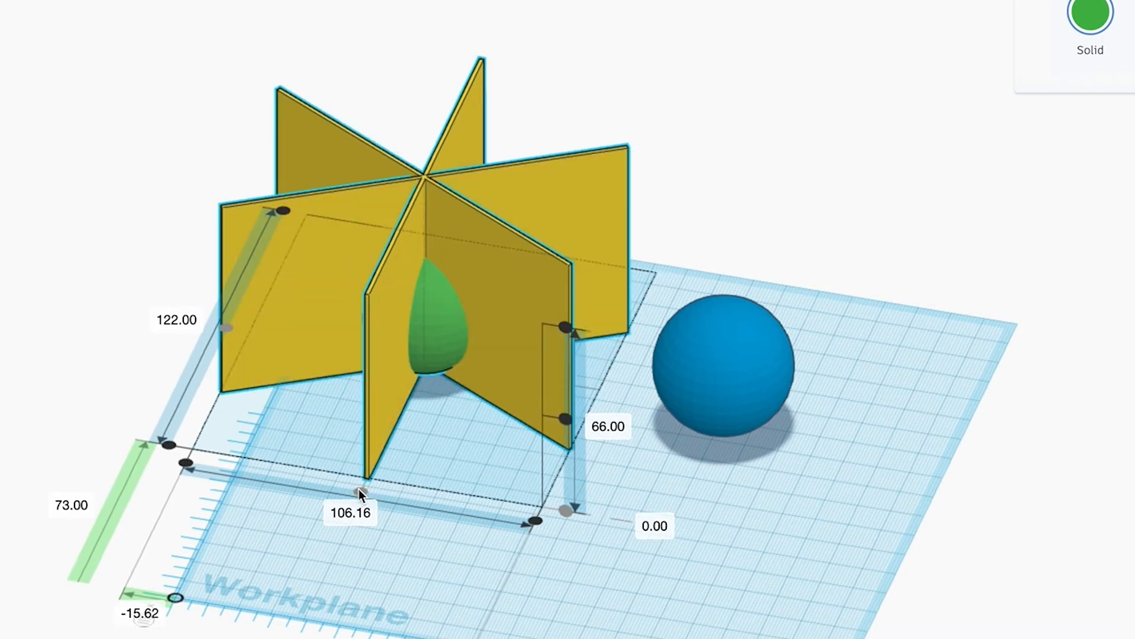
pyautogui.click(566, 420)
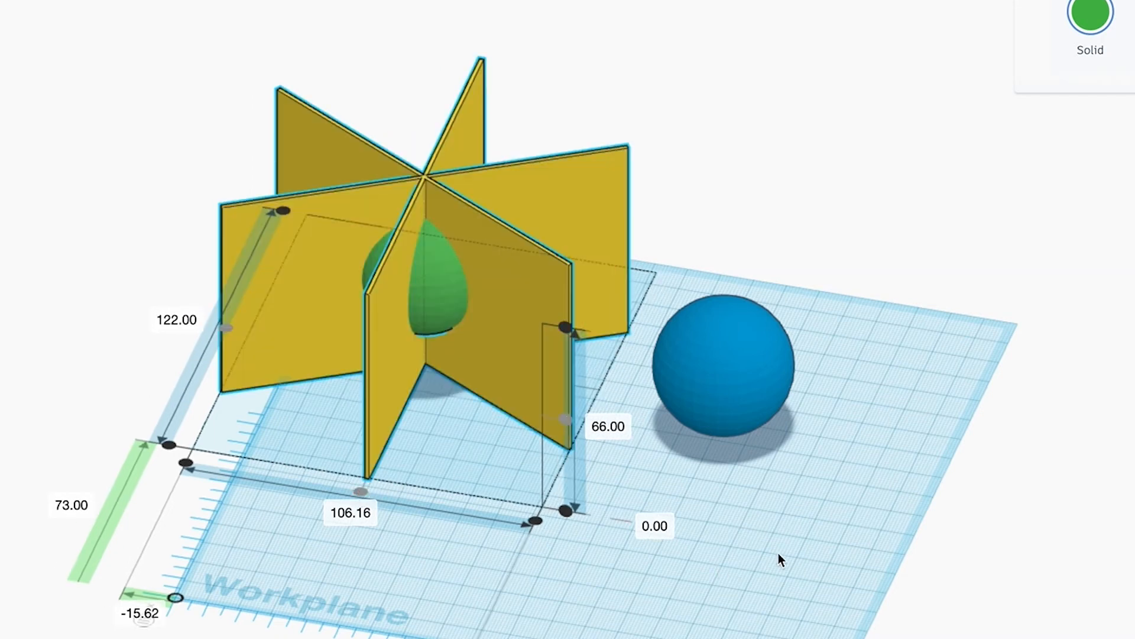
pyautogui.click(686, 586)
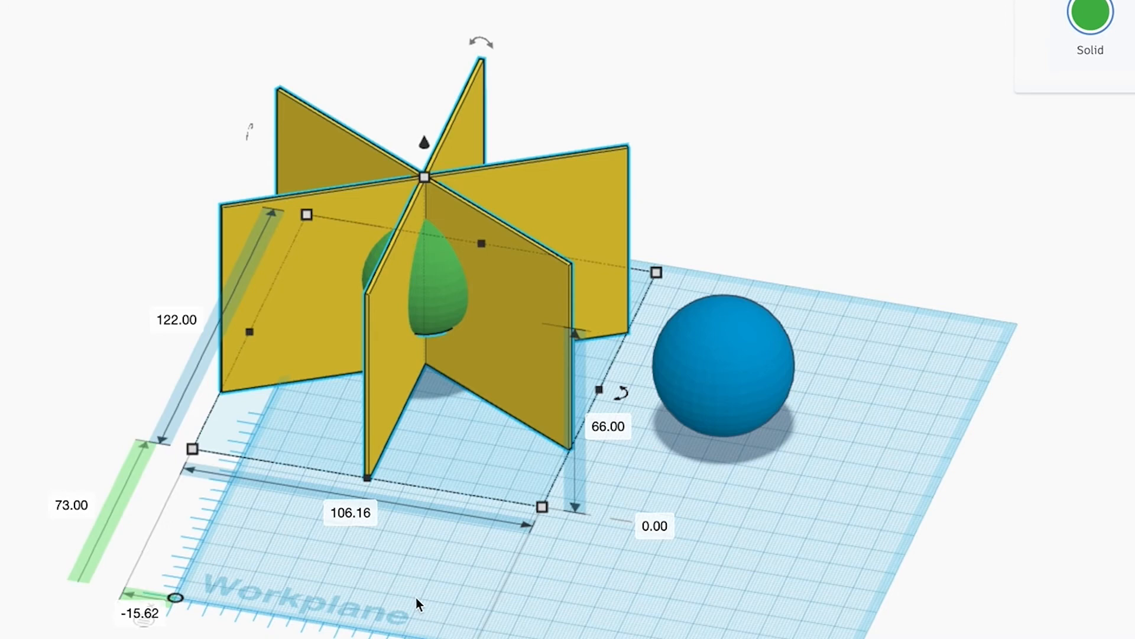
pyautogui.click(636, 602)
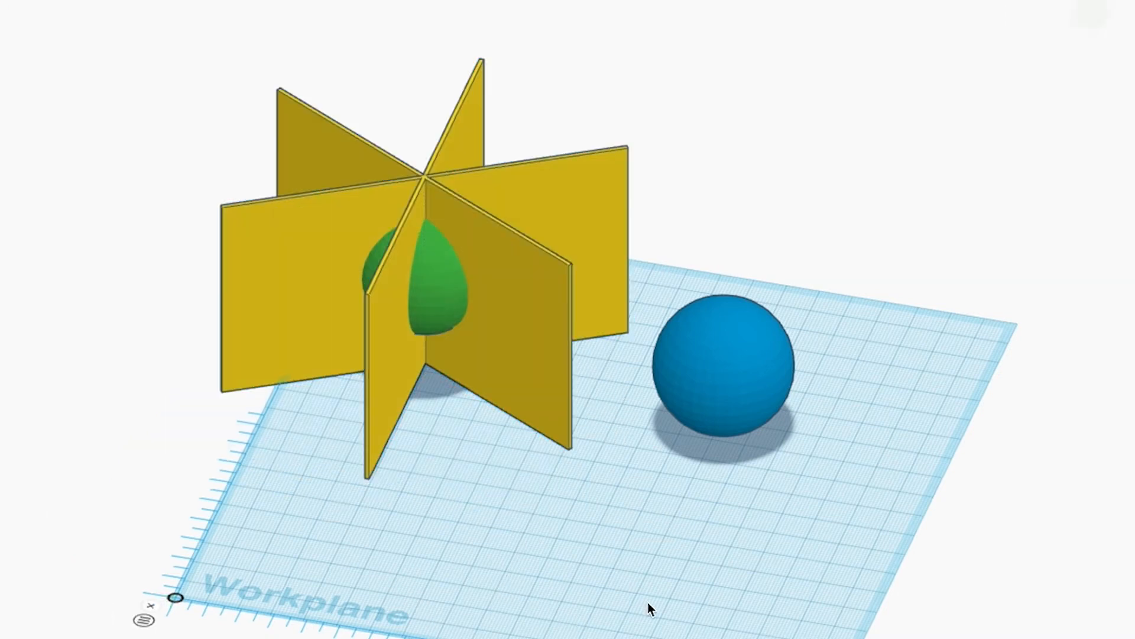
# Turn the green sphere into a hole and group it with the yellow plates to cut out their middle.
pyautogui.moveTo(408, 545); pyautogui.dragTo(515, 576, button='right')
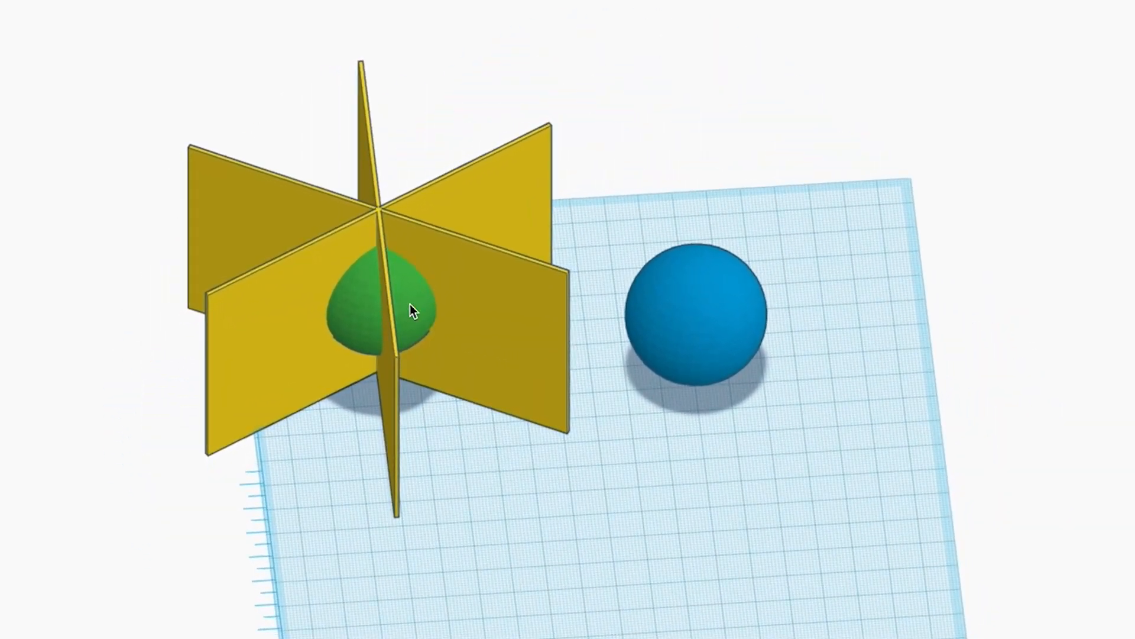
pyautogui.click(410, 305)
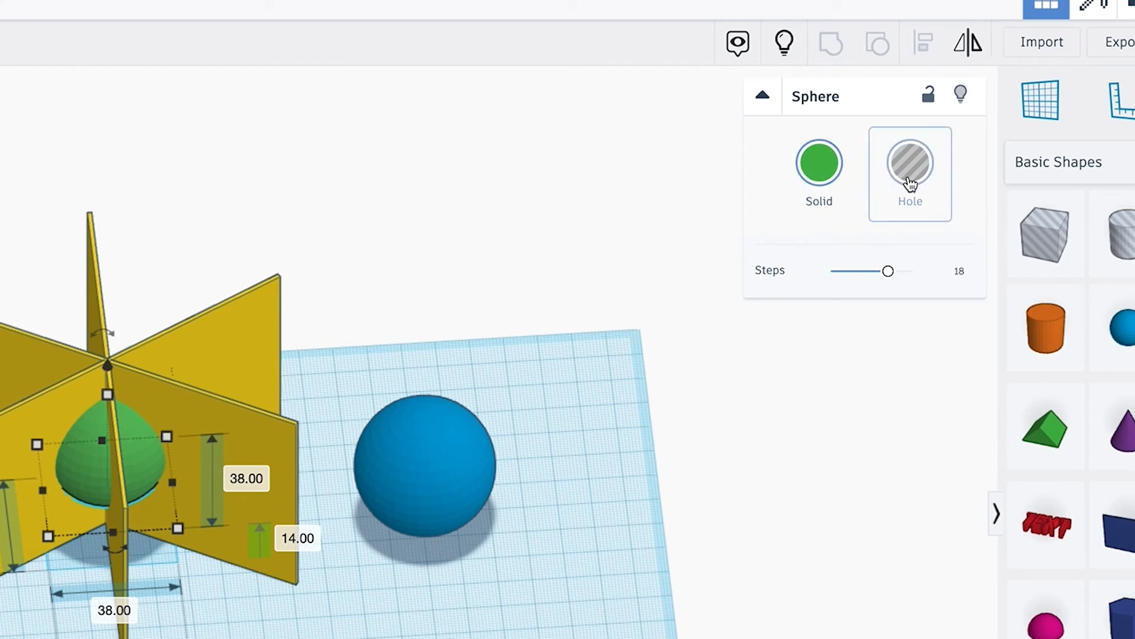
pyautogui.click(911, 184)
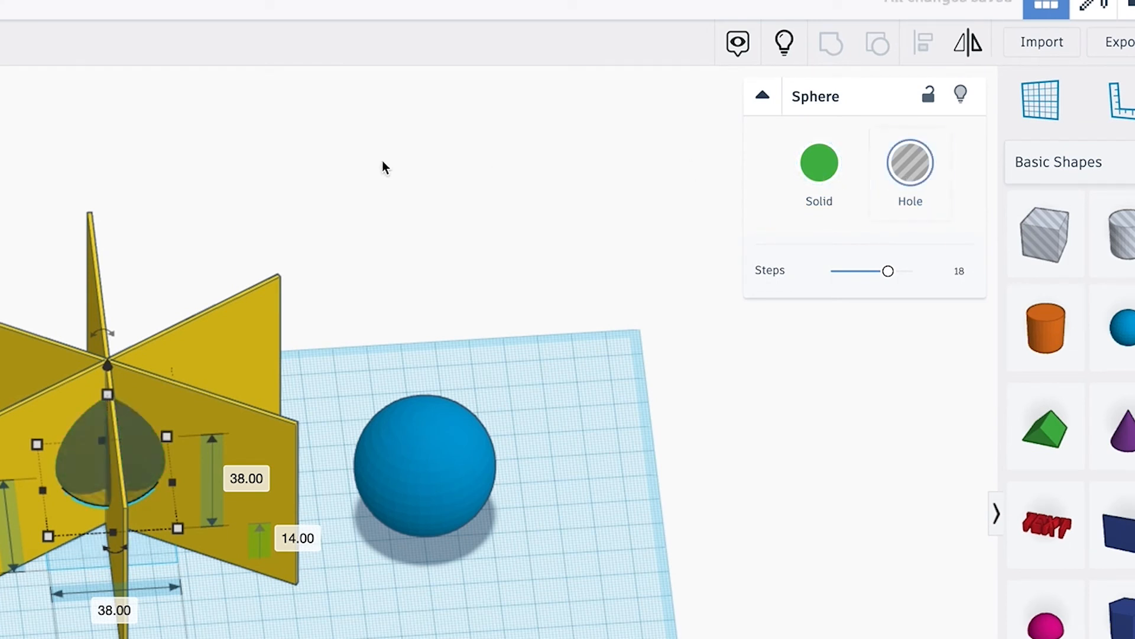
pyautogui.moveTo(0, 235); pyautogui.dragTo(155, 463)
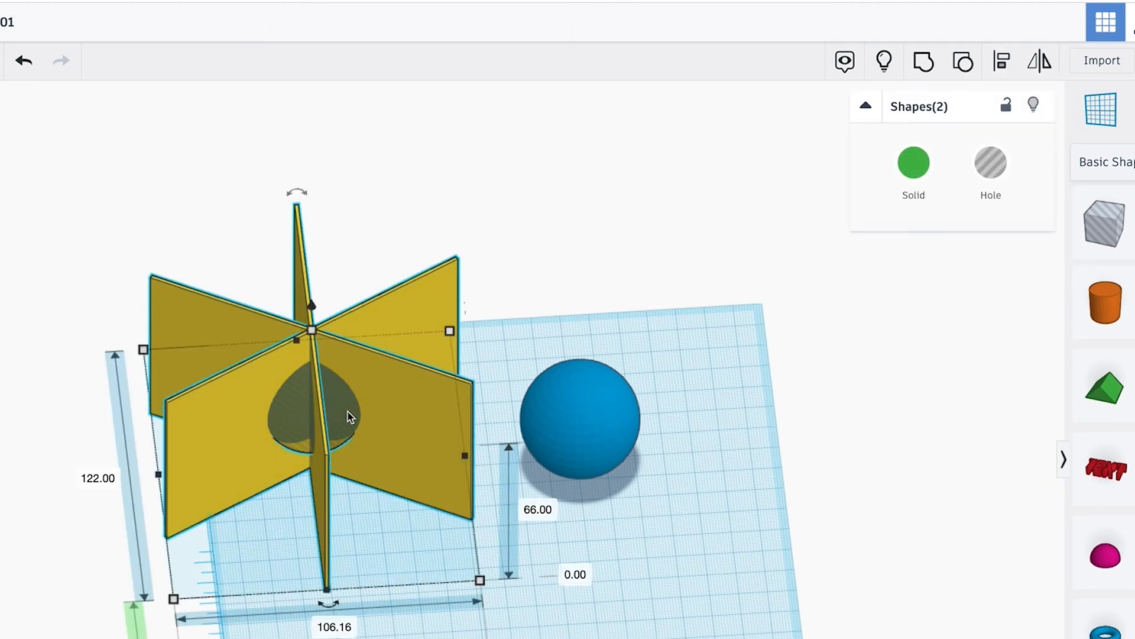
pyautogui.click(925, 65)
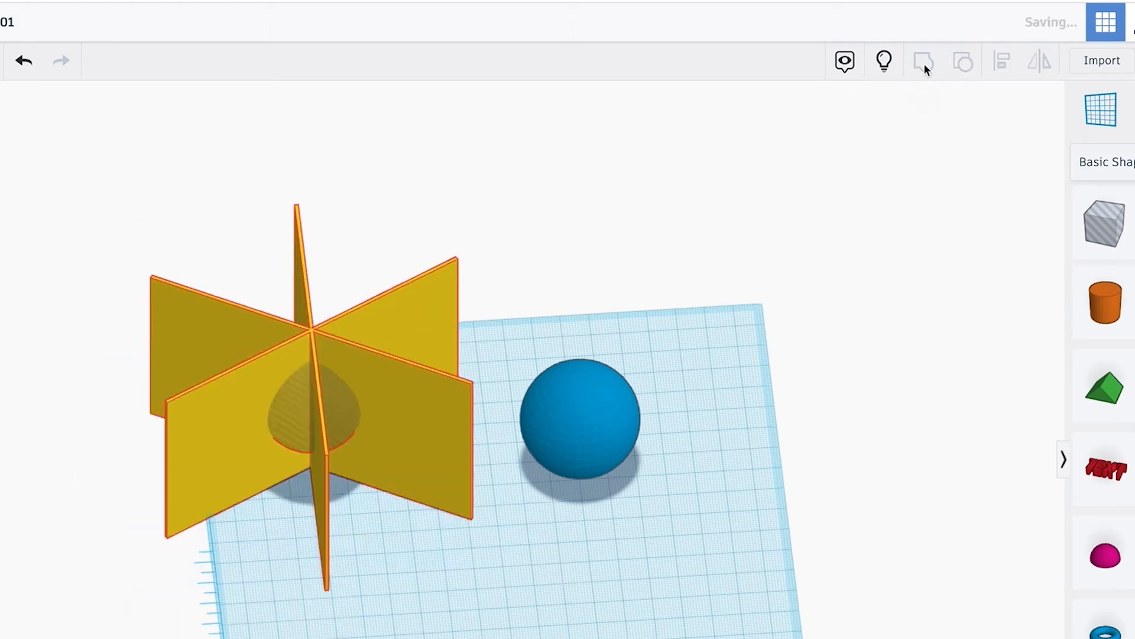
pyautogui.click(579, 210)
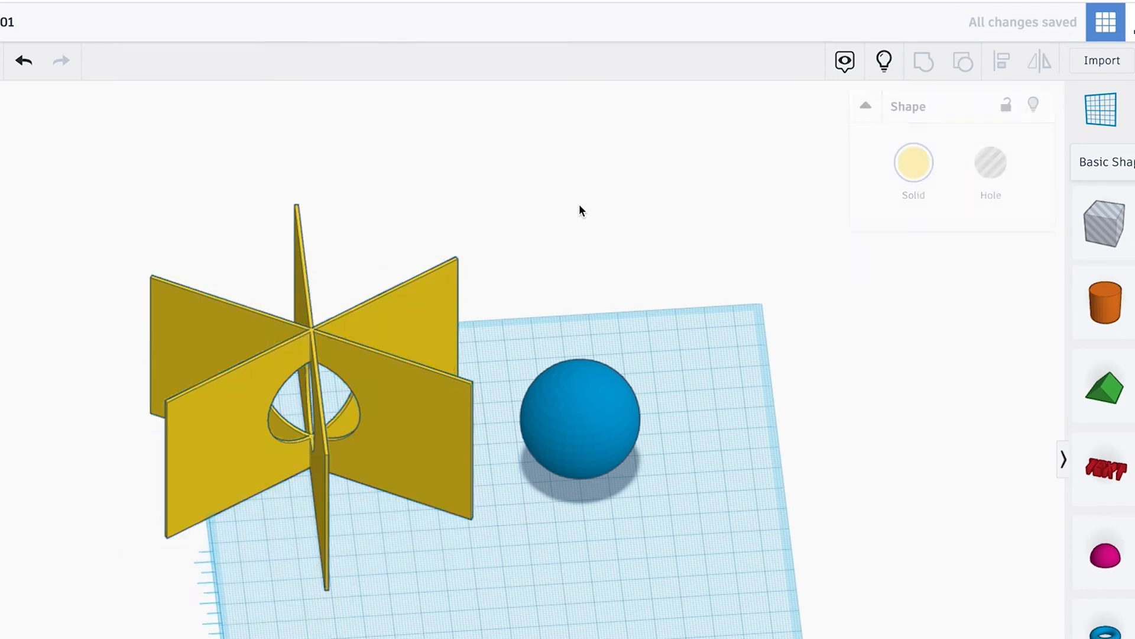
# Turn the cut-out yellow plate assembly into a hole.
pyautogui.moveTo(444, 620); pyautogui.dragTo(672, 538, button='right')
pyautogui.moveTo(746, 514); pyautogui.dragTo(129, 275)
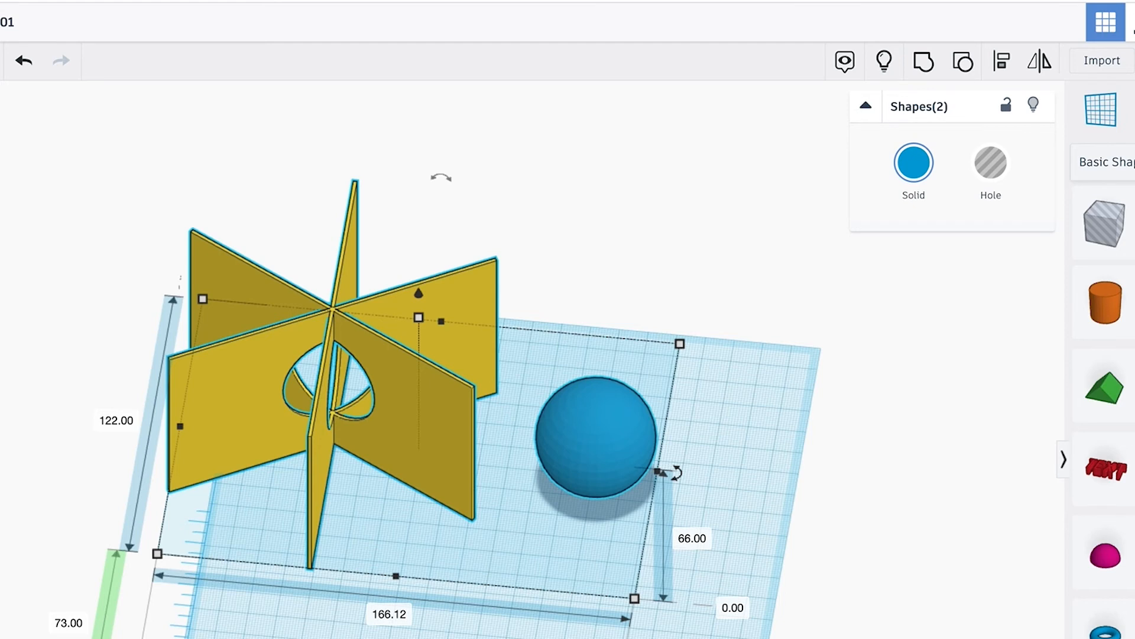
pyautogui.press('Escape')
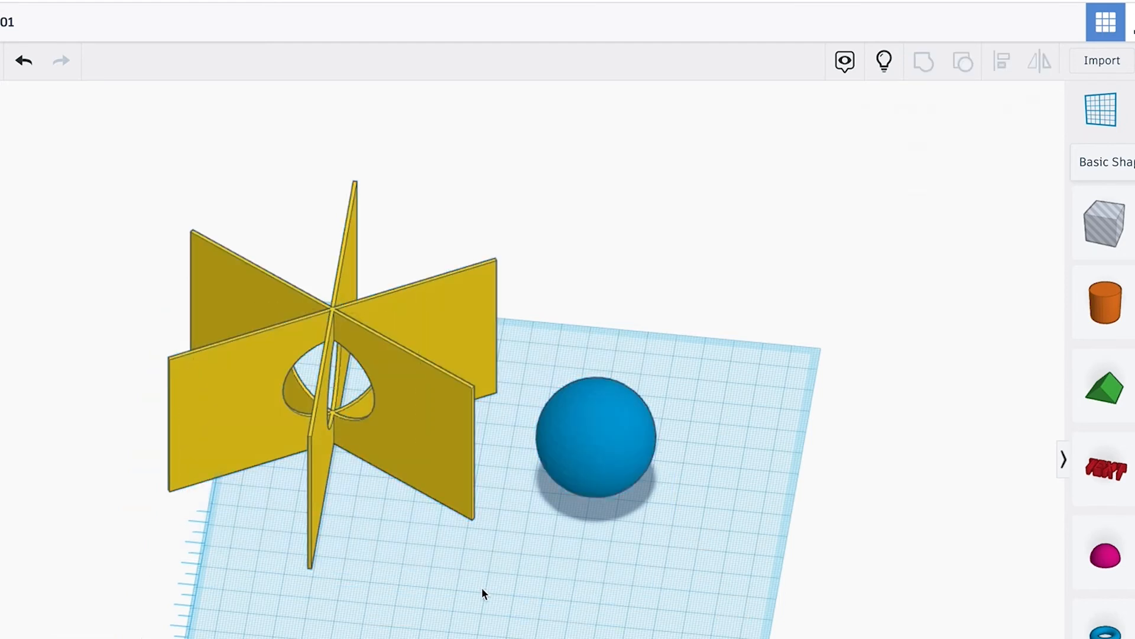
pyautogui.click(438, 408)
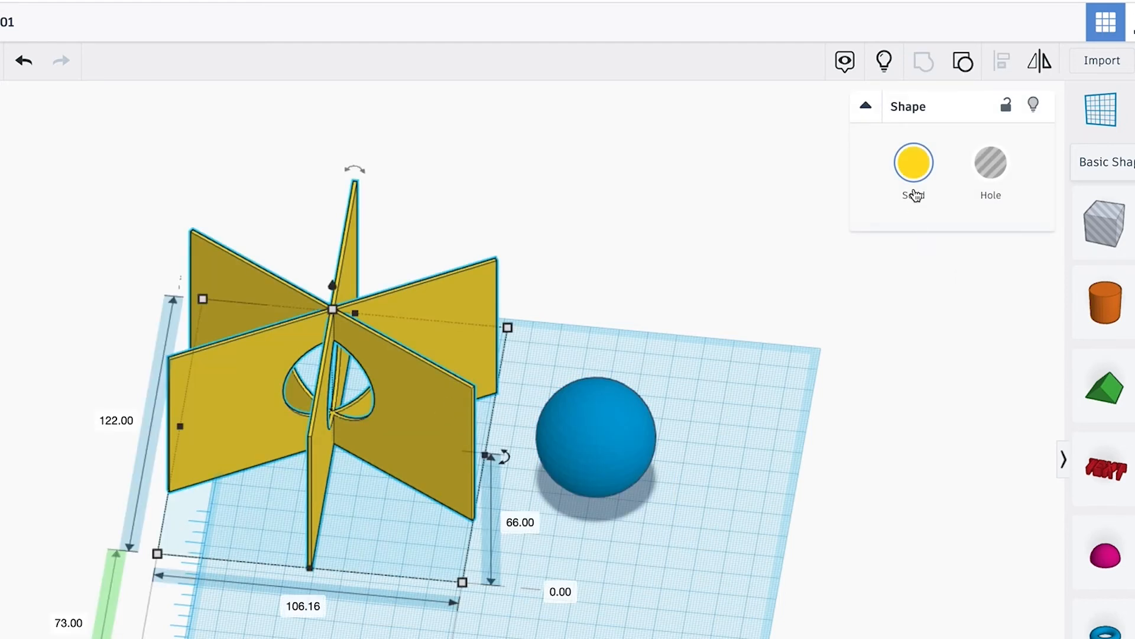
pyautogui.click(1000, 173)
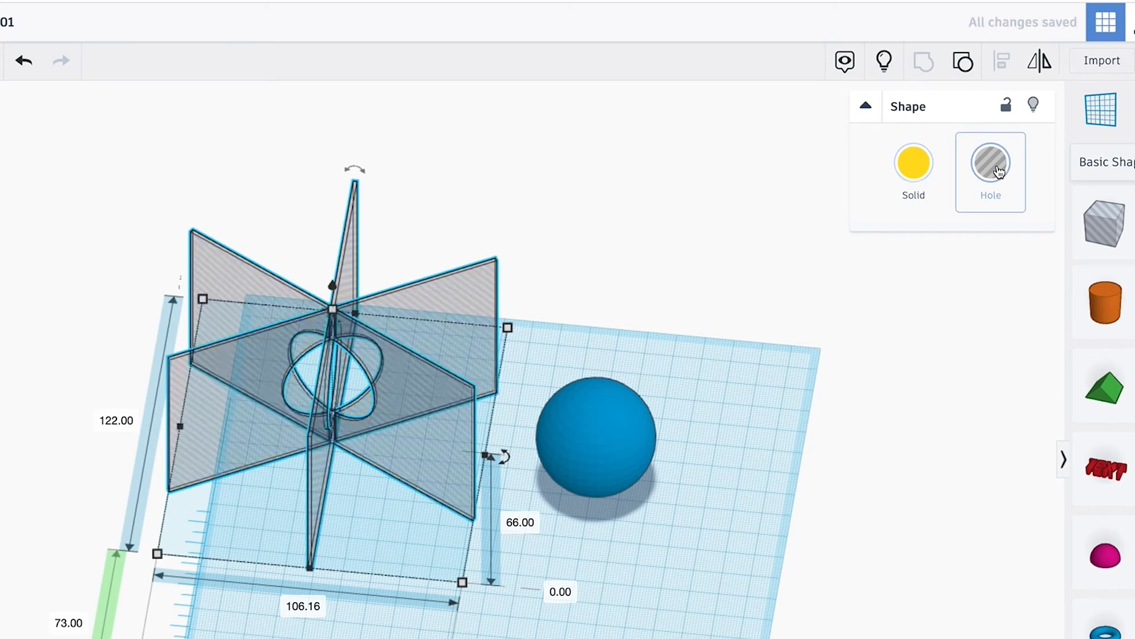
pyautogui.click(615, 259)
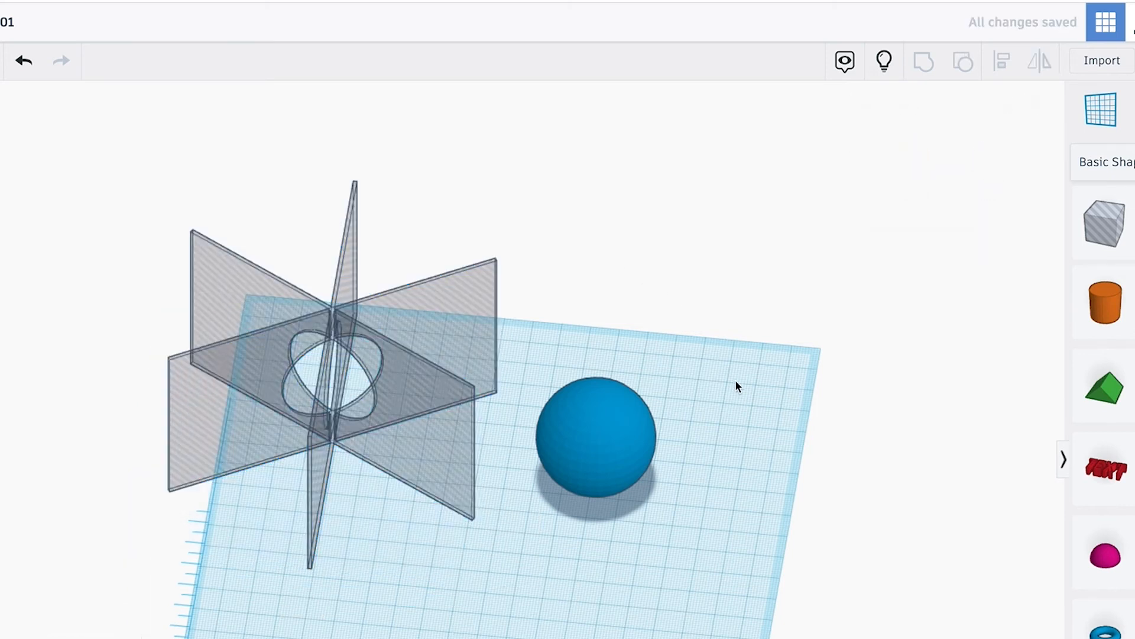
# Align the blue sphere and the plate-shaped hole at their centres along the length, width and height.
pyautogui.moveTo(744, 369); pyautogui.dragTo(219, 464)
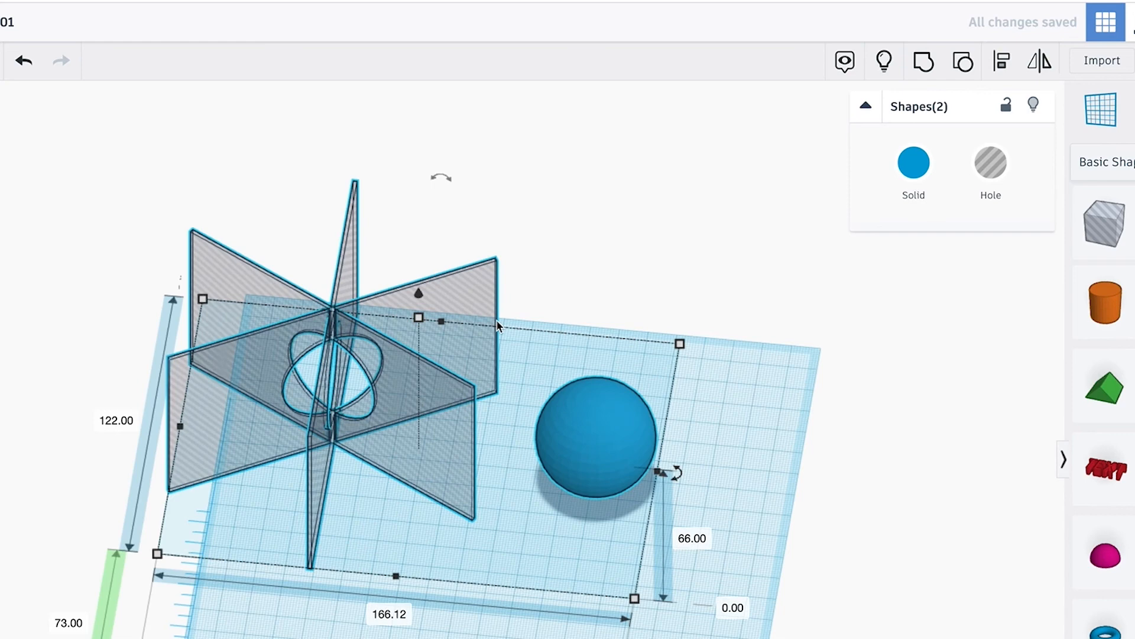
pyautogui.click(1005, 66)
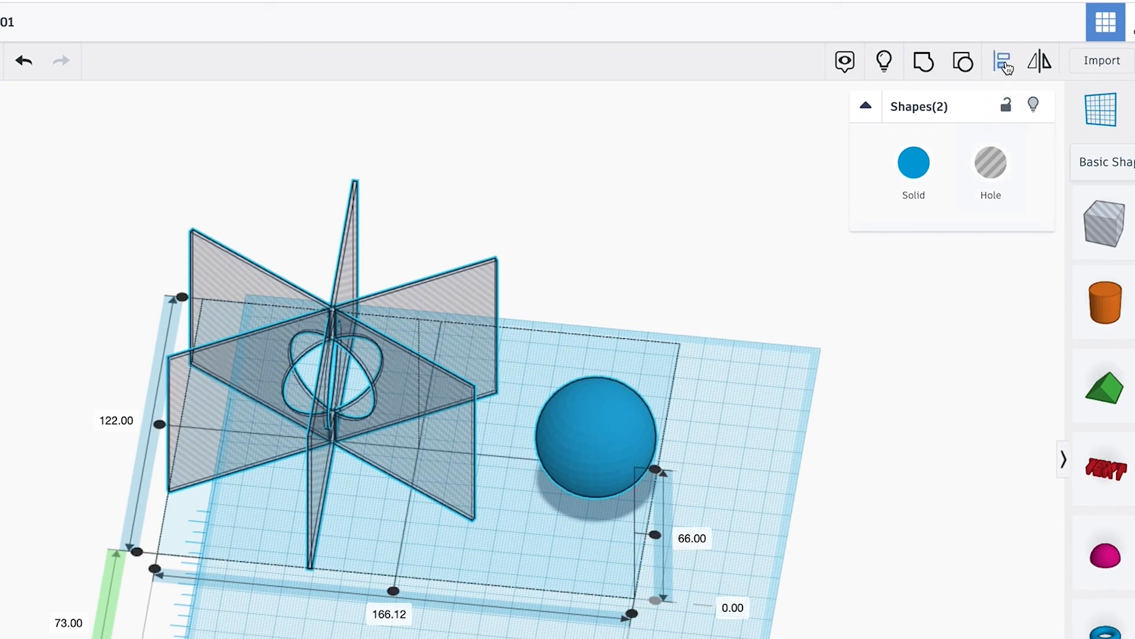
pyautogui.click(394, 591)
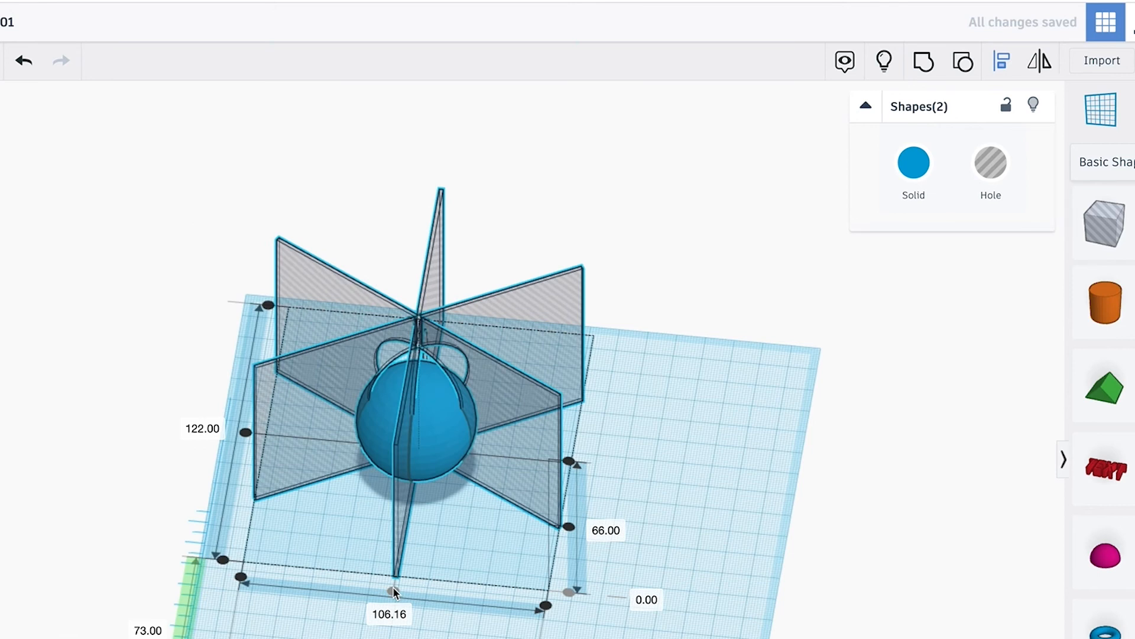
pyautogui.click(244, 433)
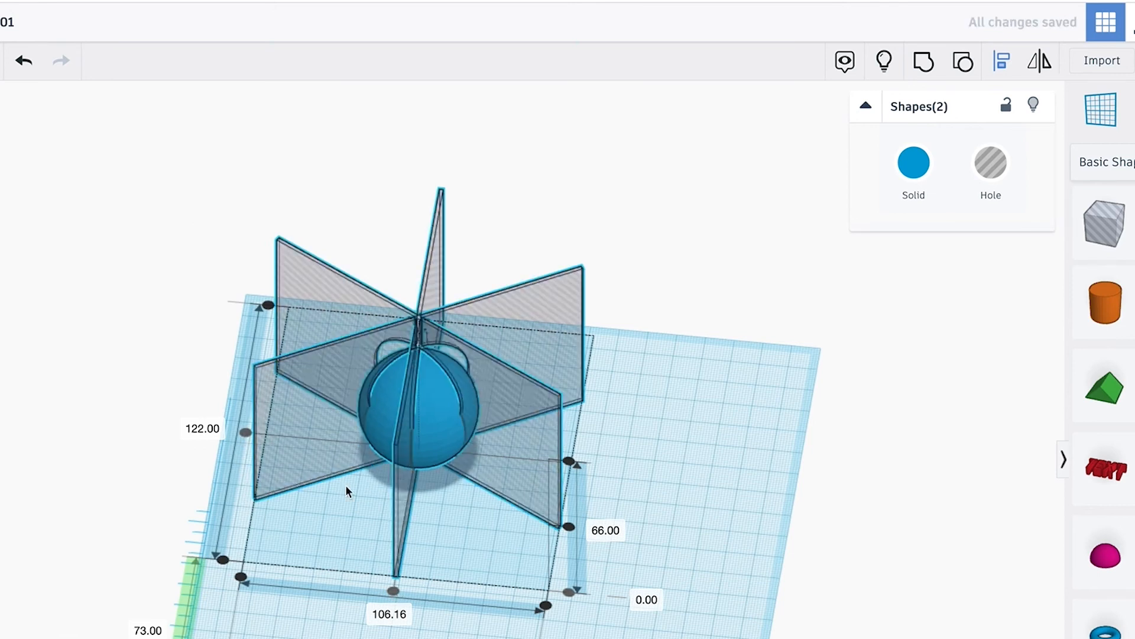
pyautogui.click(570, 527)
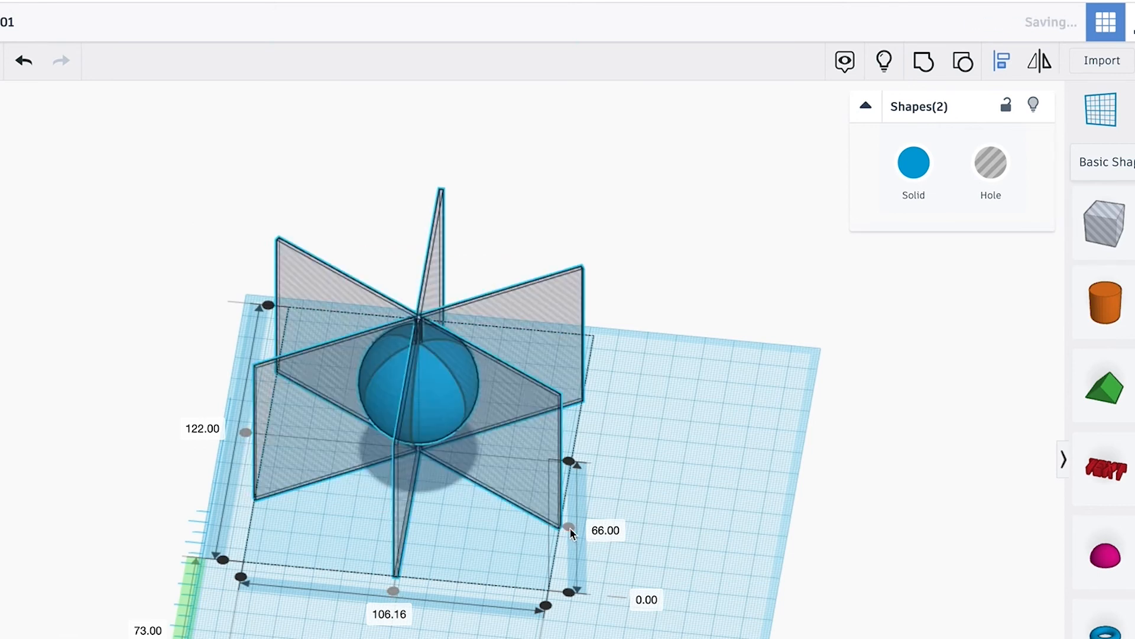
# Group the blue sphere with the plate-shaped hole to cut the seam grooves into the ball.
pyautogui.click(705, 489)
pyautogui.moveTo(591, 627); pyautogui.dragTo(822, 638, button='right')
pyautogui.moveTo(578, 625); pyautogui.dragTo(230, 246)
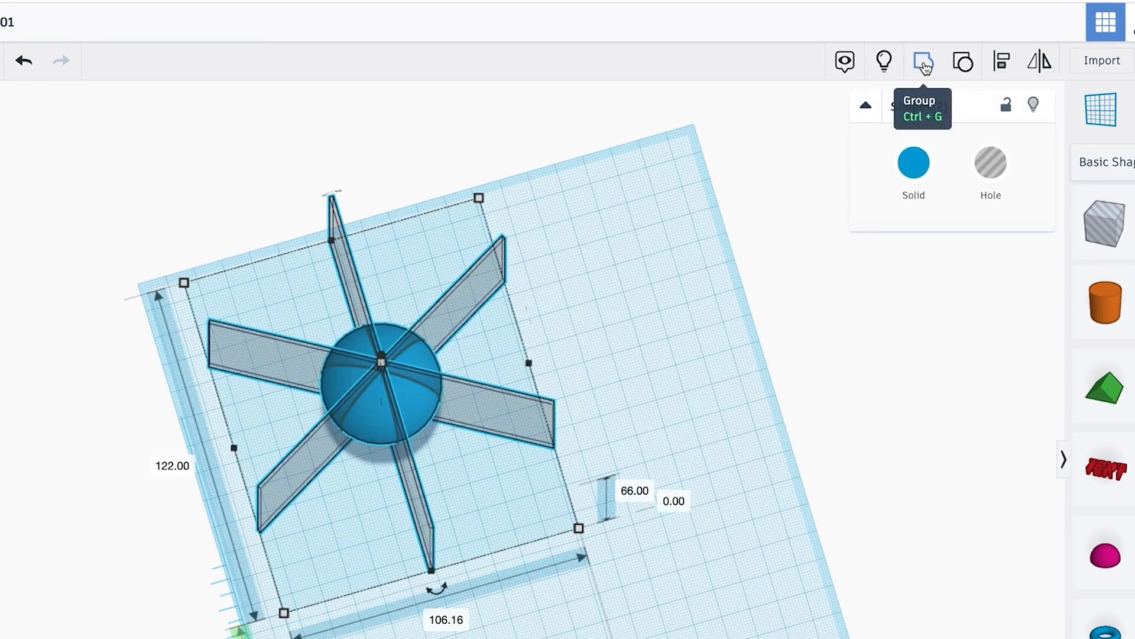
pyautogui.click(924, 64)
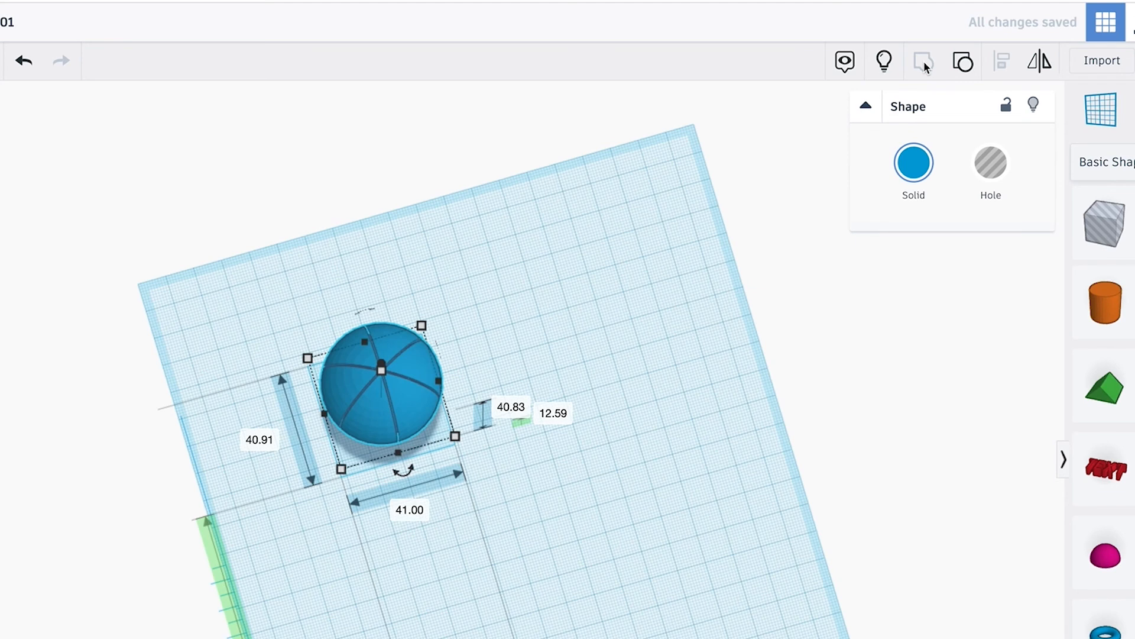
pyautogui.click(609, 305)
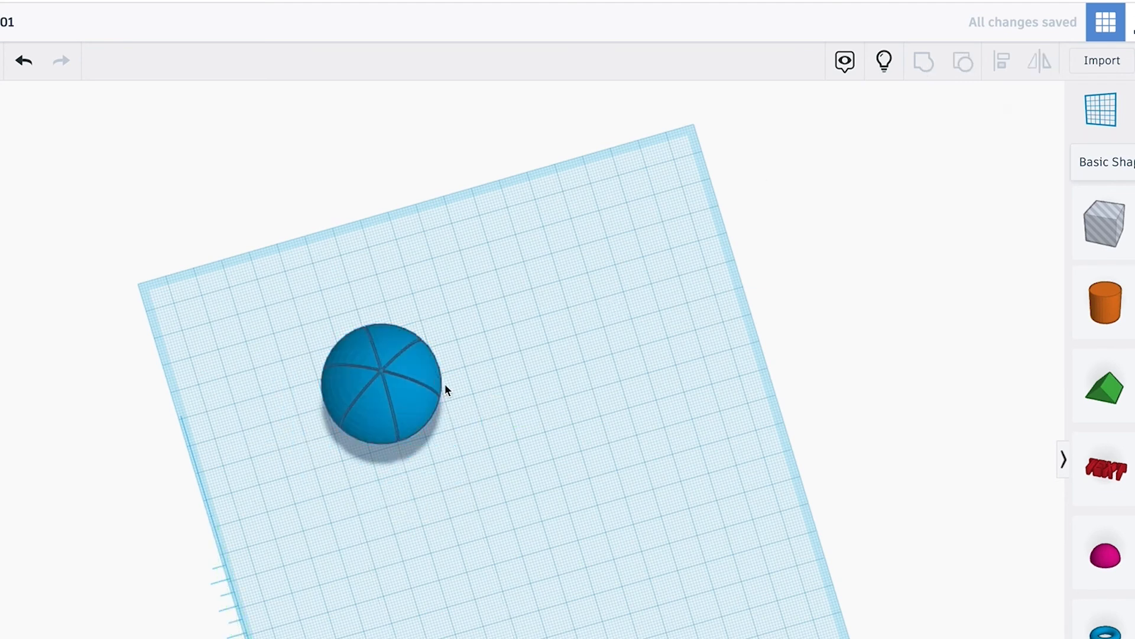
# Recolour the grooved ball with the dark orange preset.
pyautogui.hotkey('ctrl', 'a')
pyautogui.click(914, 163)
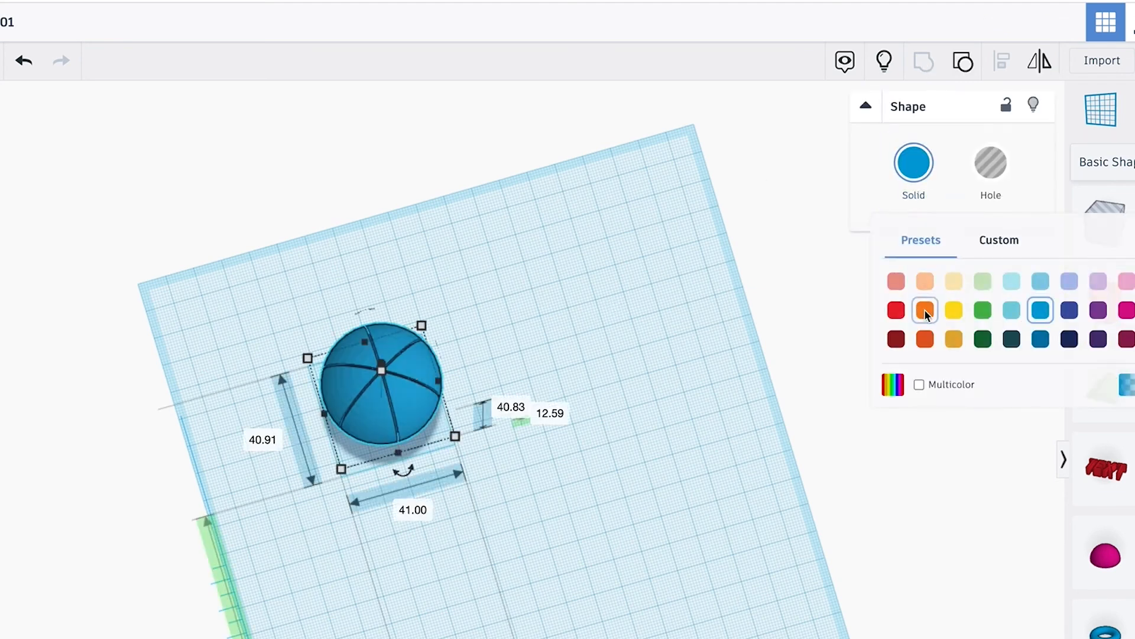
pyautogui.click(925, 340)
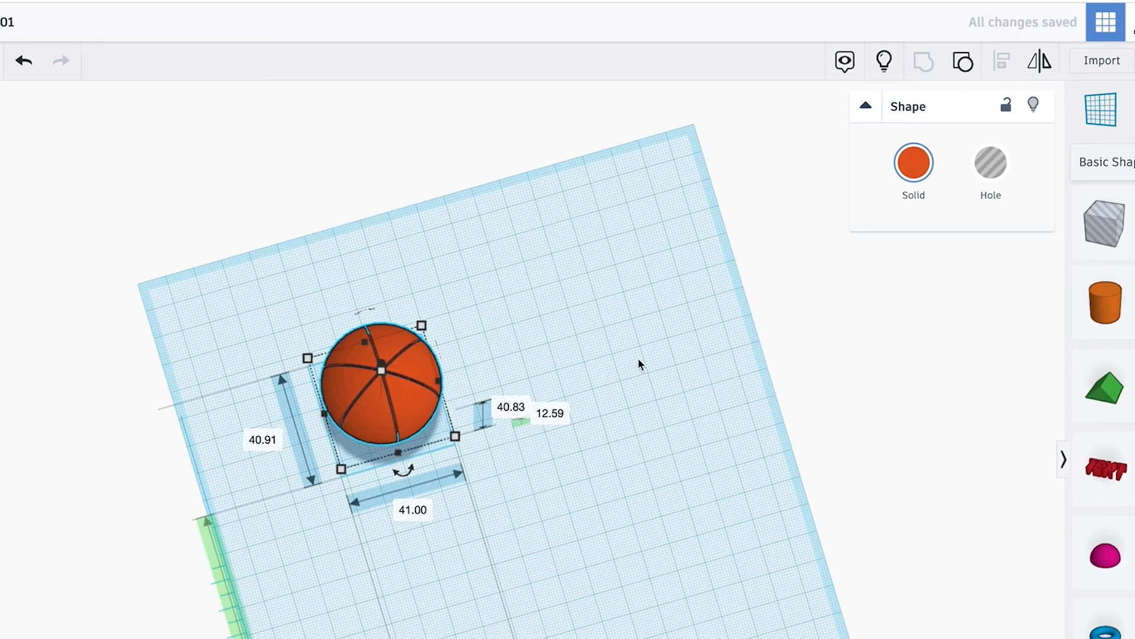
pyautogui.click(545, 306)
# Rotate the basketball 90° clockwise as seen from the front, in 45° increments.
pyautogui.moveTo(545, 306); pyautogui.dragTo(457, 333, button='right')
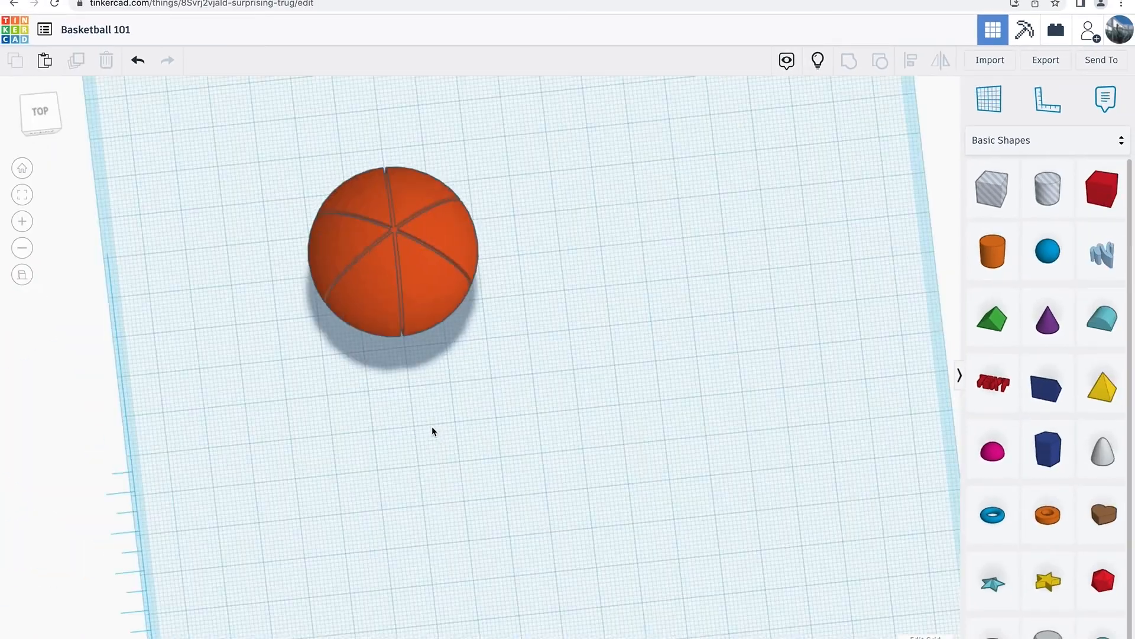
pyautogui.moveTo(438, 433); pyautogui.dragTo(414, 293, button='right')
pyautogui.click(414, 296)
pyautogui.keyDown('shift'); pyautogui.moveTo(421, 228); pyautogui.dragTo(488, 251); pyautogui.keyUp('shift')
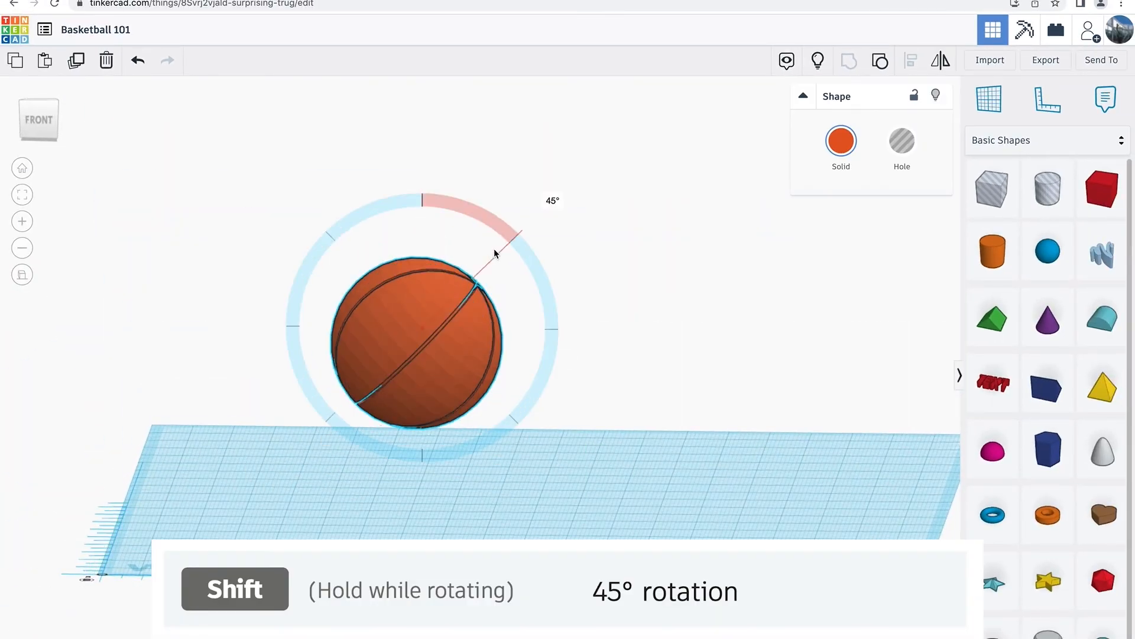
pyautogui.keyDown('shift'); pyautogui.moveTo(516, 290); pyautogui.dragTo(519, 313); pyautogui.keyUp('shift')
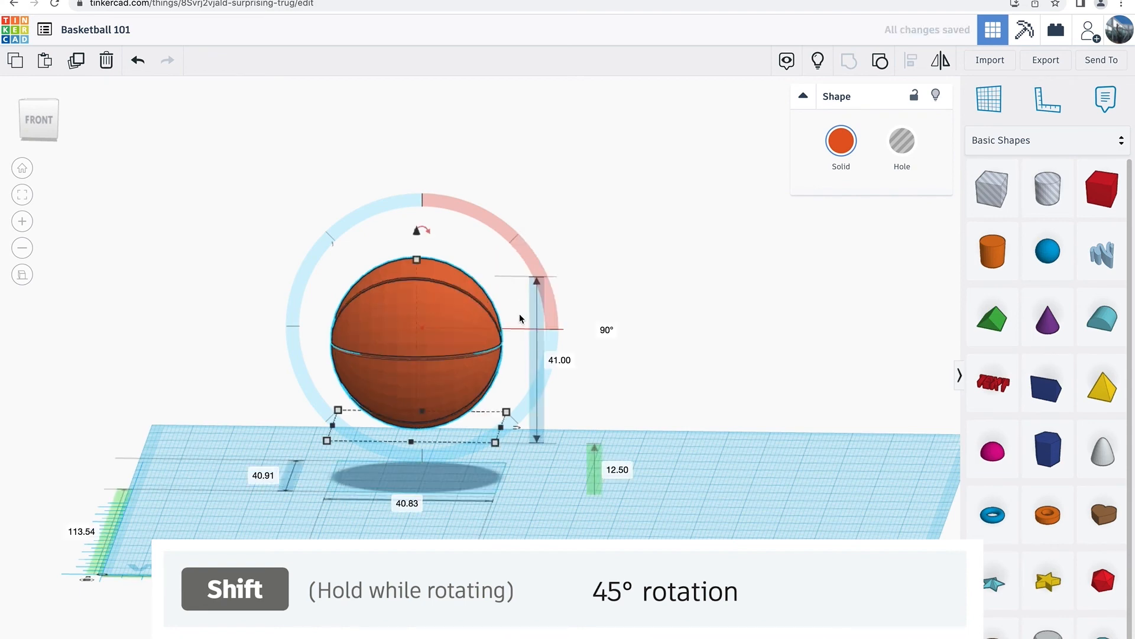
pyautogui.click(410, 529)
pyautogui.moveTo(318, 509); pyautogui.dragTo(363, 516, button='right')
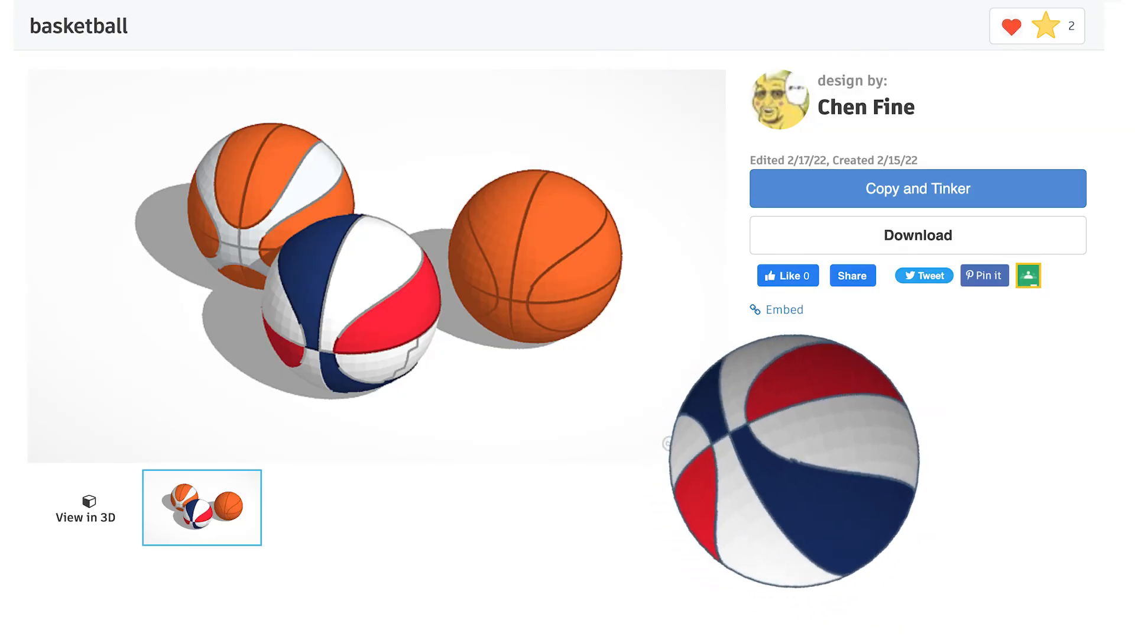